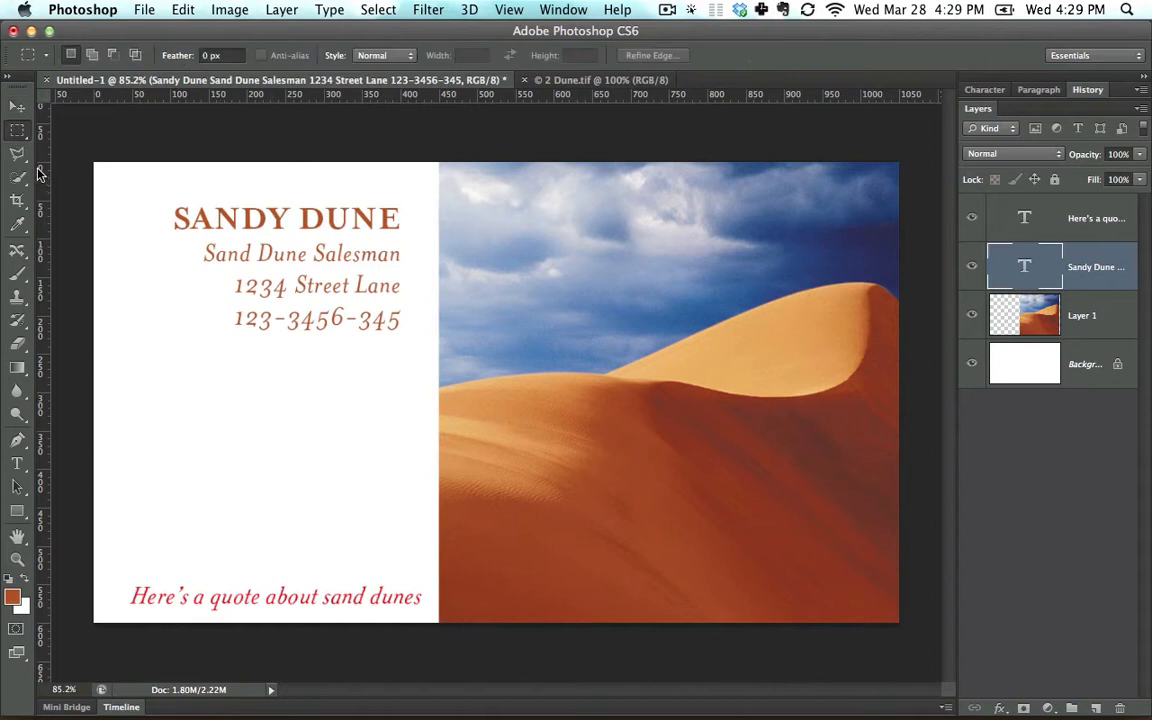
Draw a rectangular marquee about 470 by 275 px from the card's upper-left corner around the contact text, slightly overlapping the photo
{"action": "left_click_drag", "start_coordinate": [137, 187], "coordinate": [419, 359]}
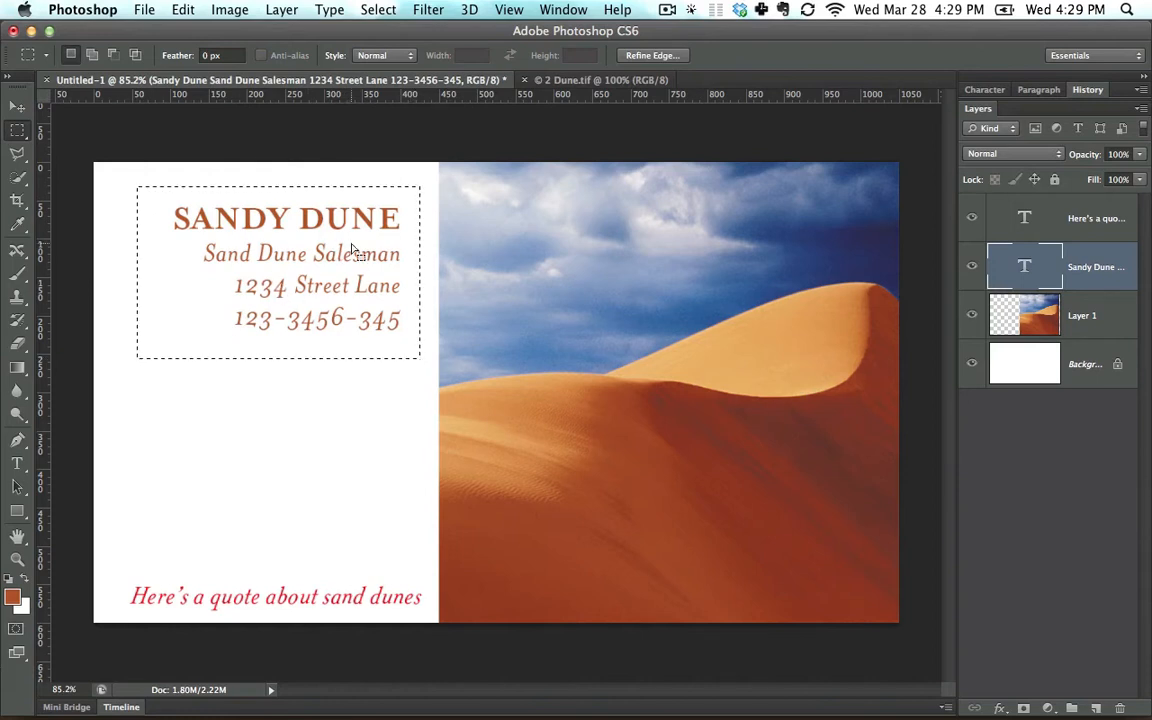
{"action": "left_click_drag", "start_coordinate": [94, 162], "coordinate": [453, 372]}
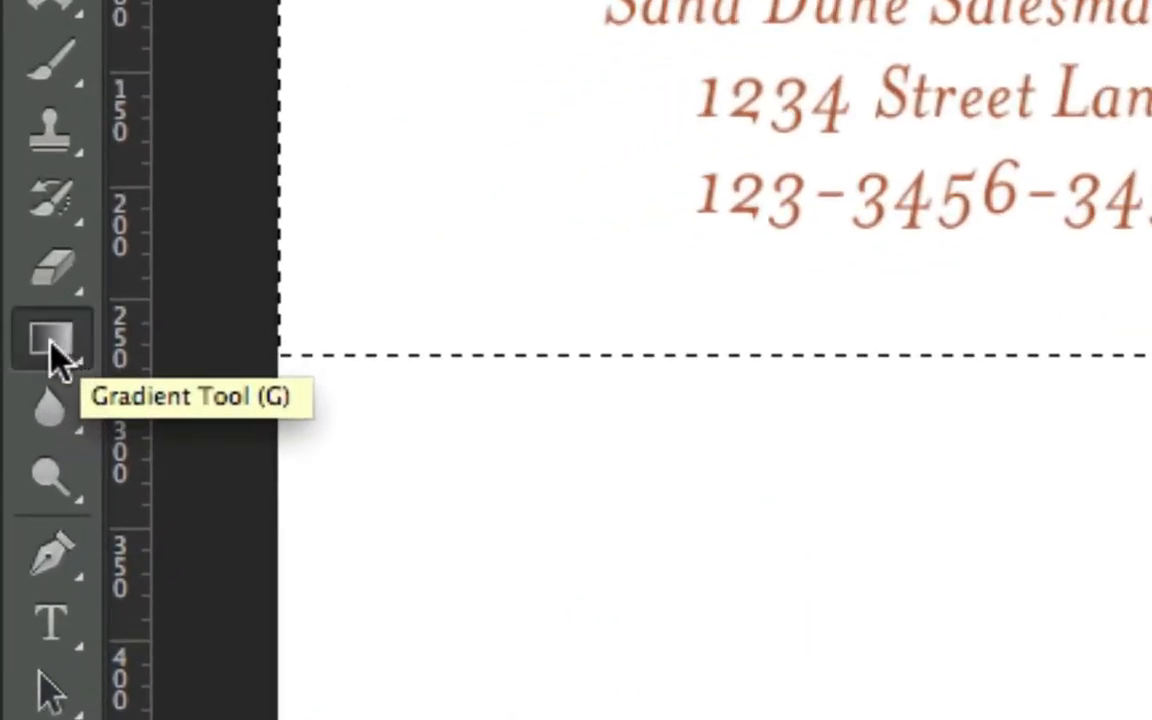
{"action": "left_click", "coordinate": [46, 337]}
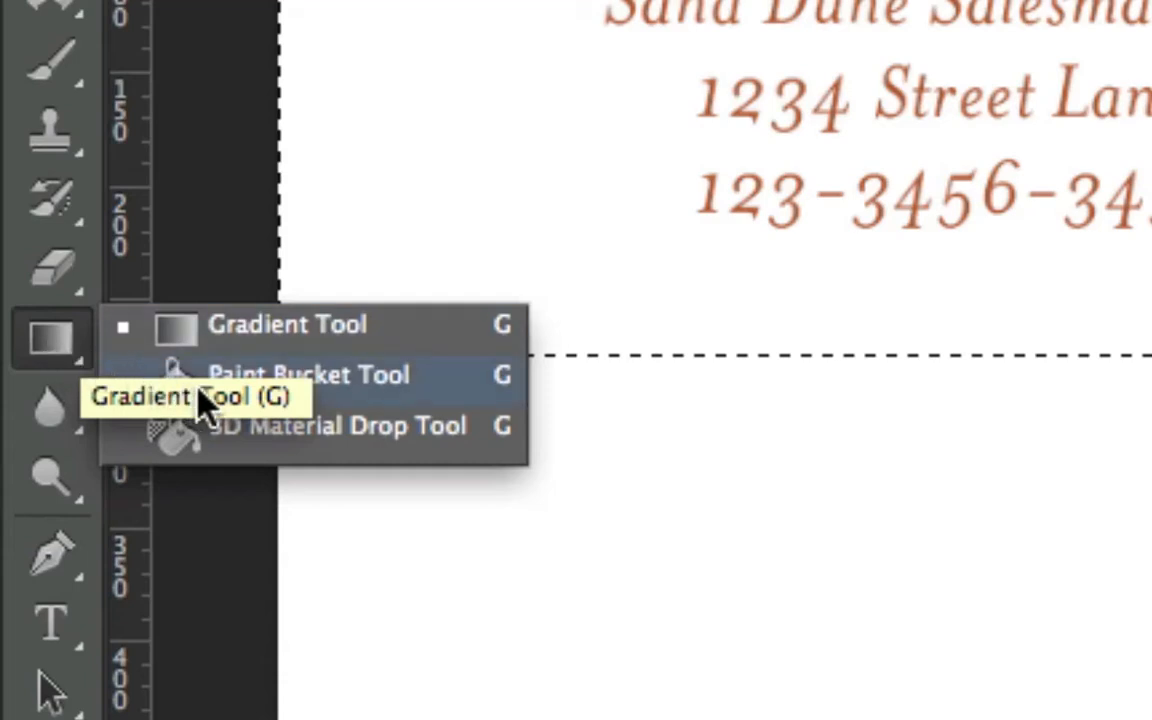
{"action": "left_click", "coordinate": [335, 380]}
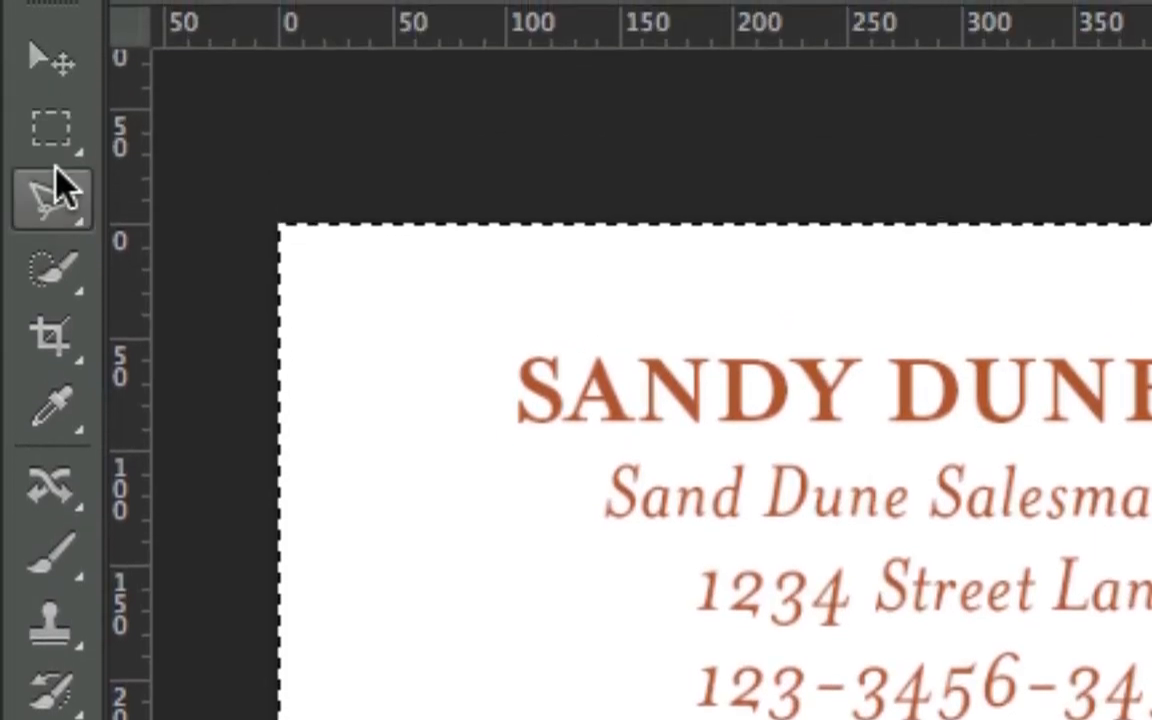
{"action": "left_click", "coordinate": [55, 130]}
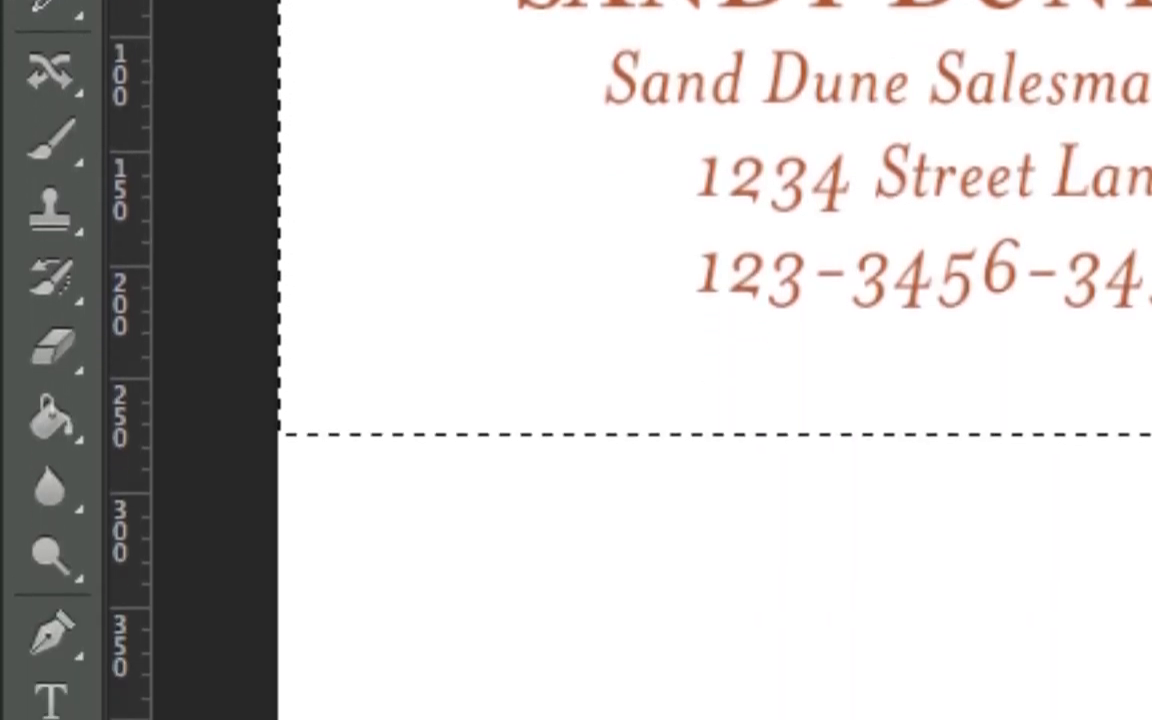
{"action": "left_click", "coordinate": [55, 705]}
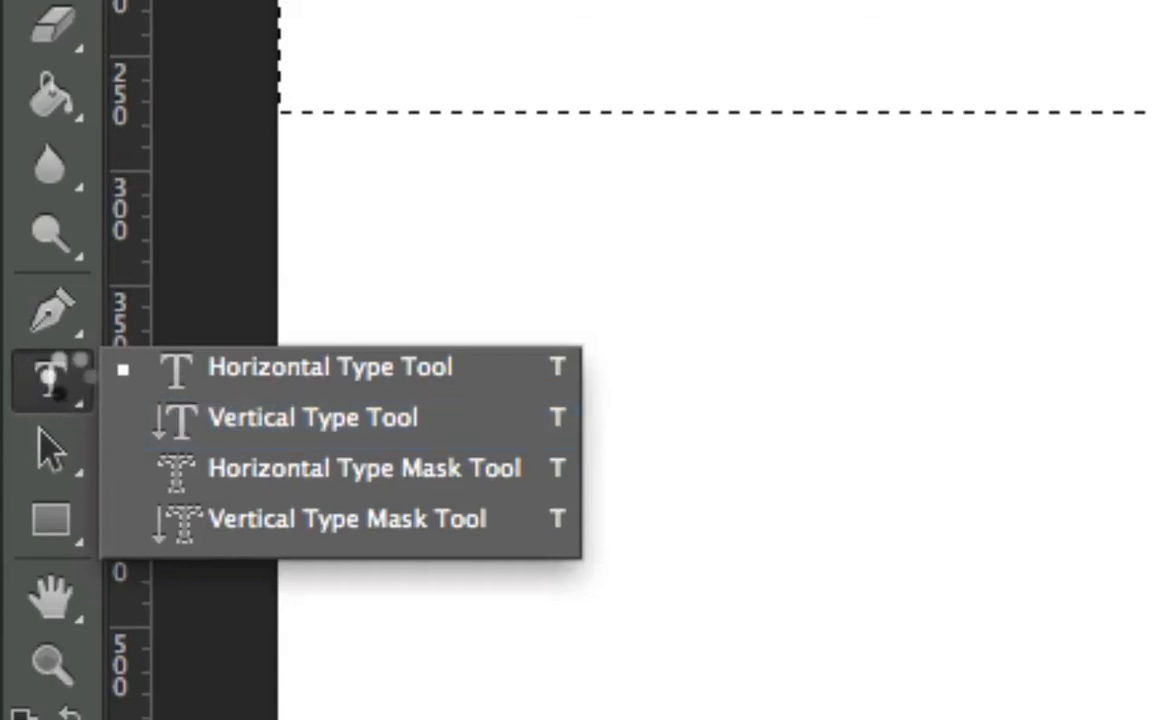
{"action": "left_click", "coordinate": [70, 370]}
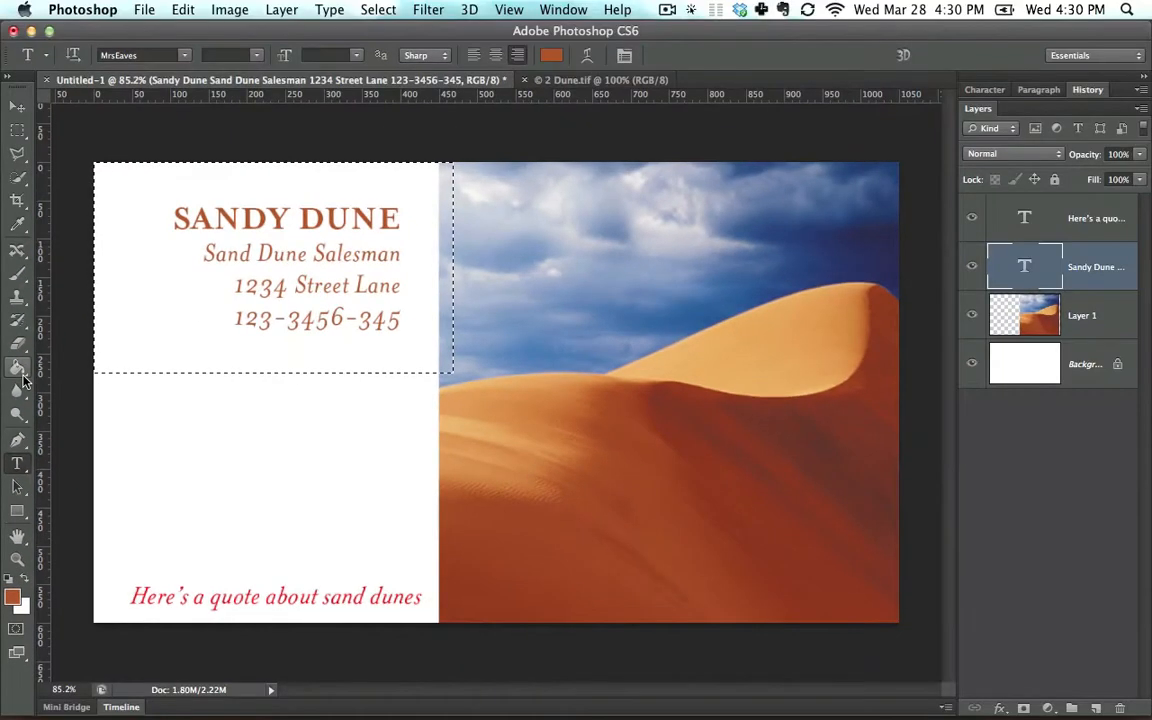
Activate the Paint Bucket tool and set the foreground color to pale grey-violet c6c7d6 sampled from the clouds in the photo
{"action": "left_click", "coordinate": [50, 97]}
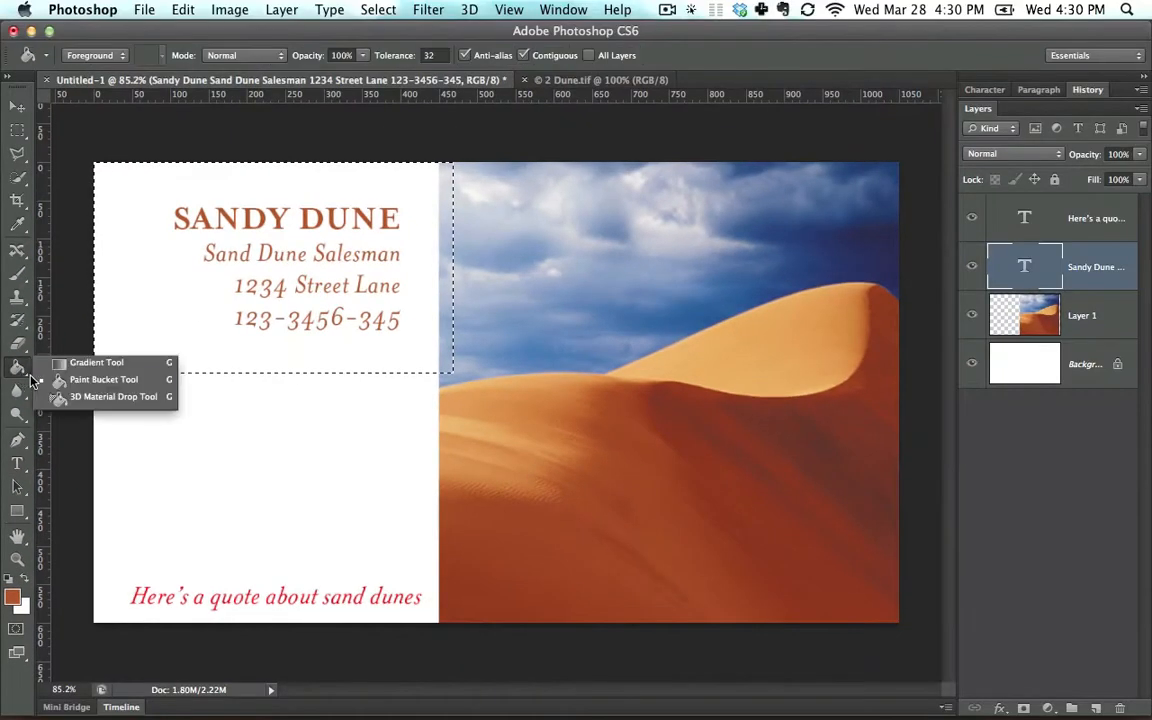
{"action": "left_click", "coordinate": [122, 382]}
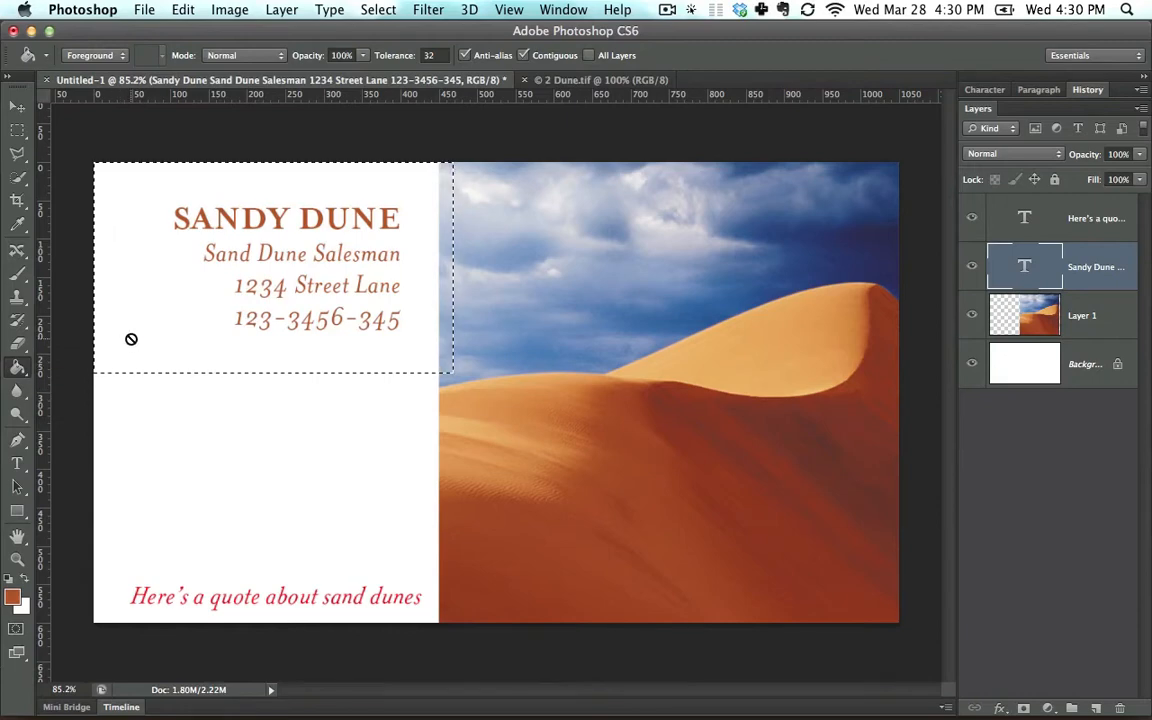
{"action": "left_click", "coordinate": [12, 597]}
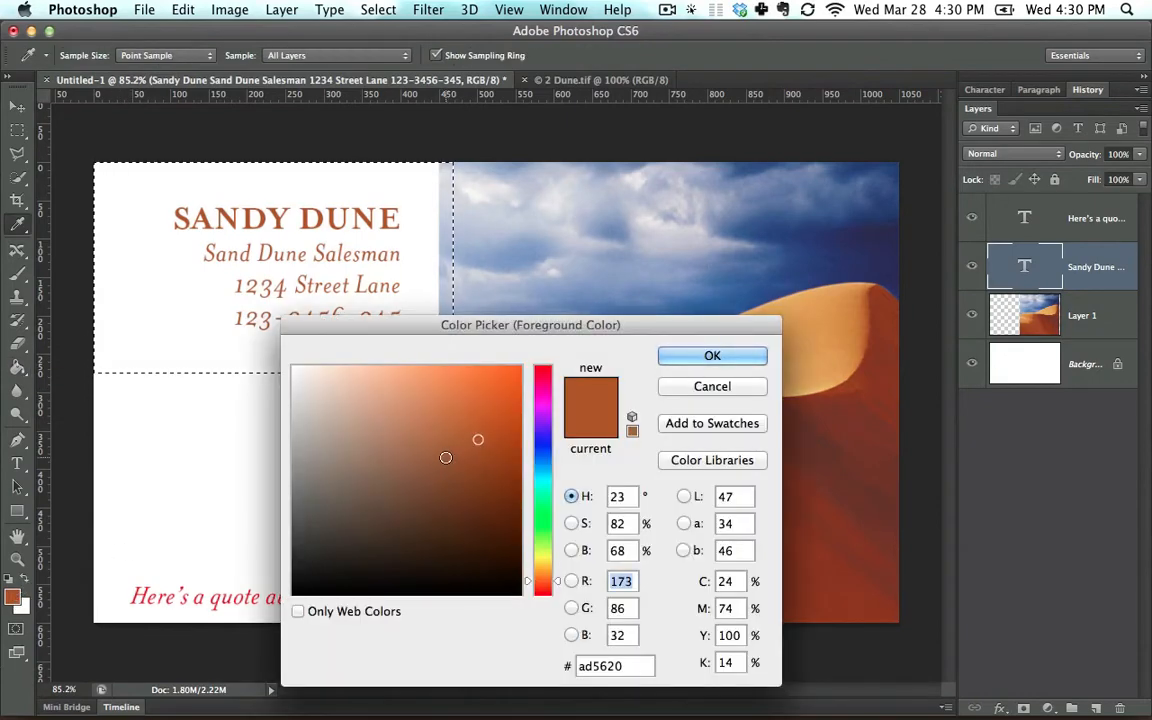
{"action": "left_click_drag", "start_coordinate": [491, 333], "coordinate": [483, 382]}
{"action": "left_click", "coordinate": [603, 239]}
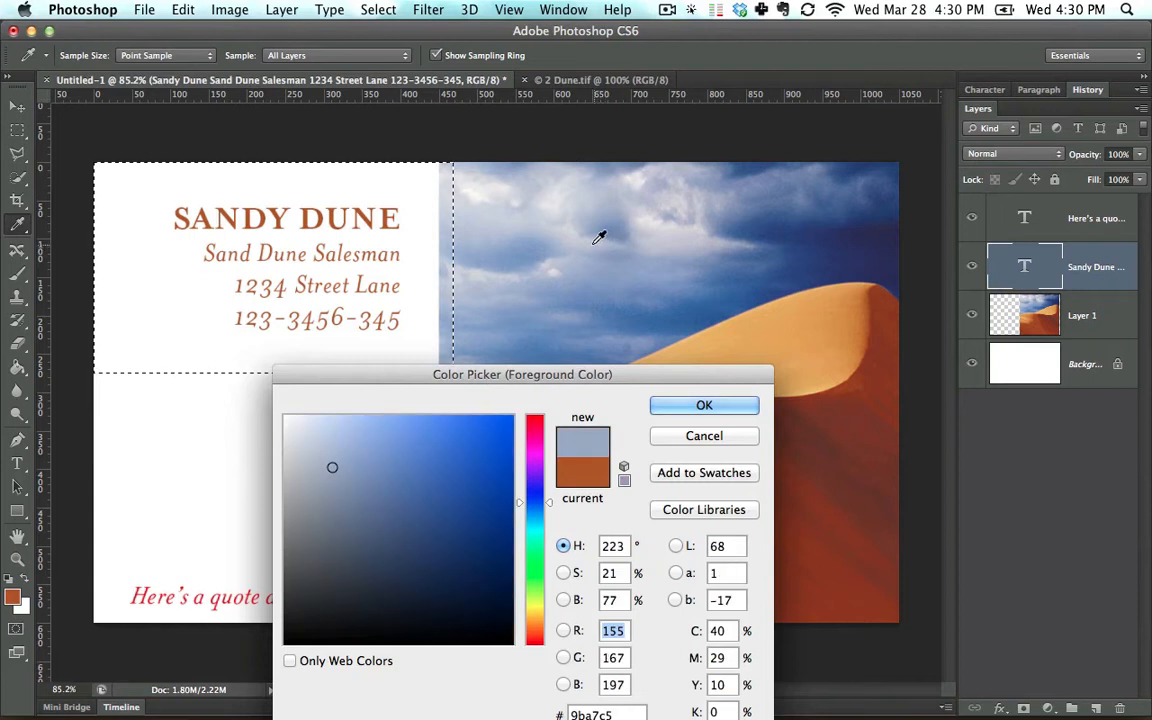
{"action": "left_click", "coordinate": [595, 229]}
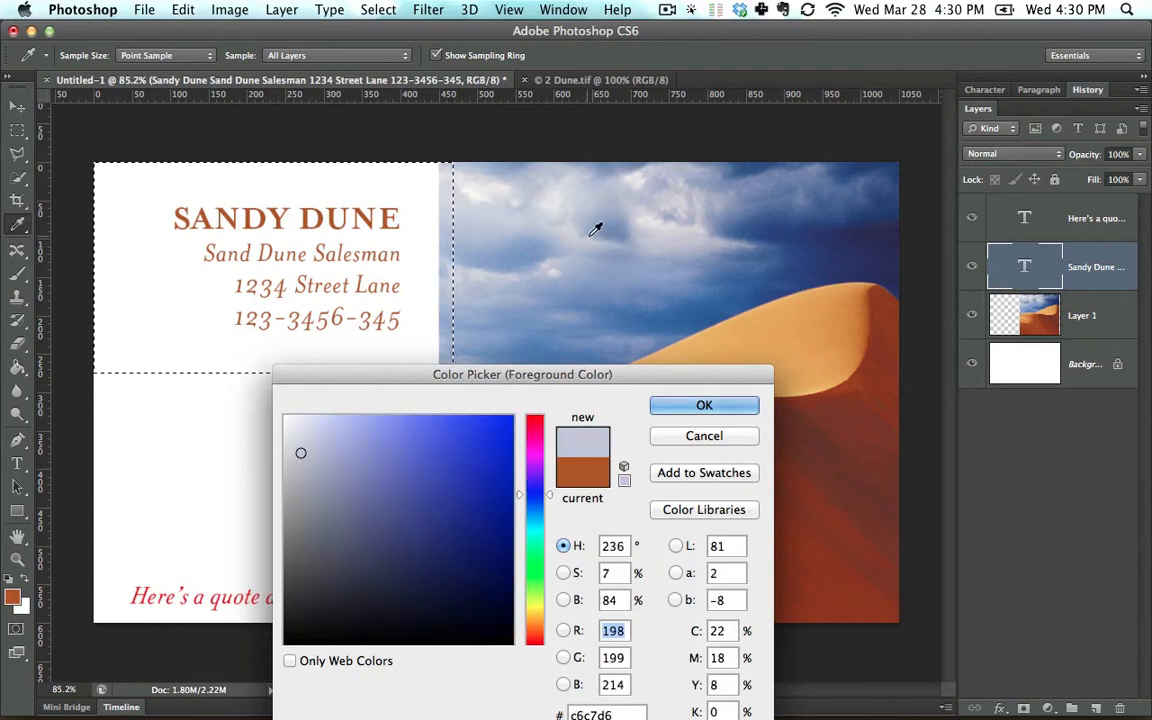
{"action": "left_click", "coordinate": [666, 404]}
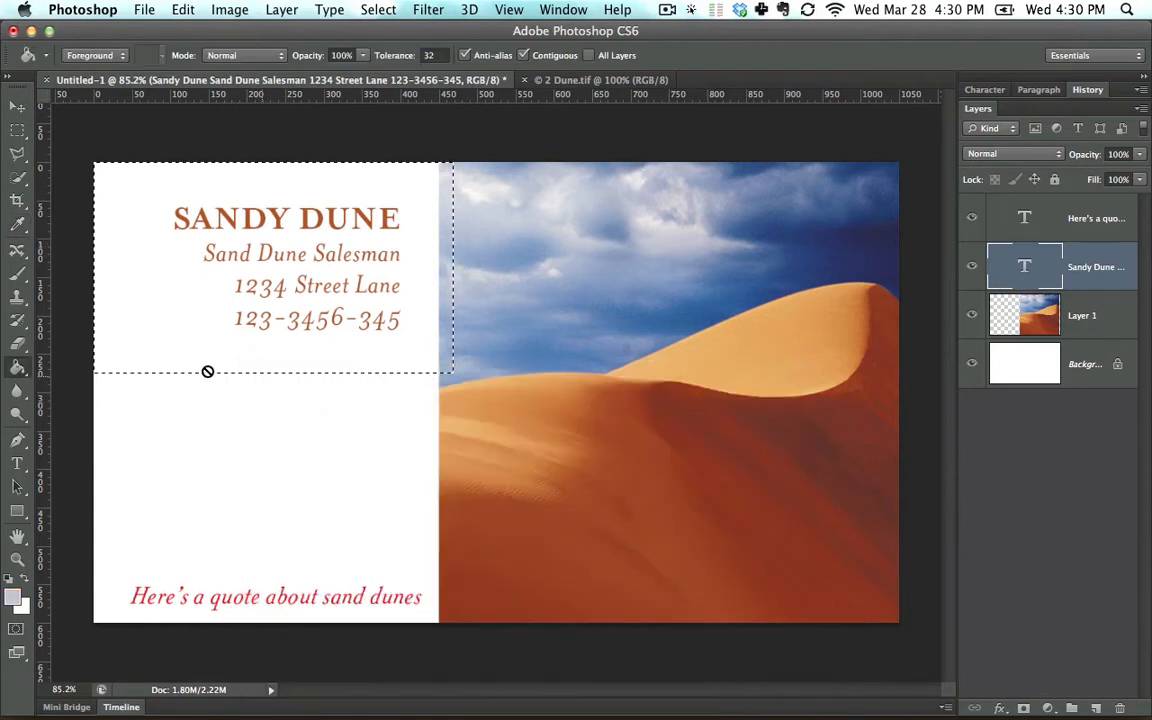
Try filling the selection on the contact-details type layer twice, declining to rasterize the type each time
{"action": "left_click", "coordinate": [158, 267]}
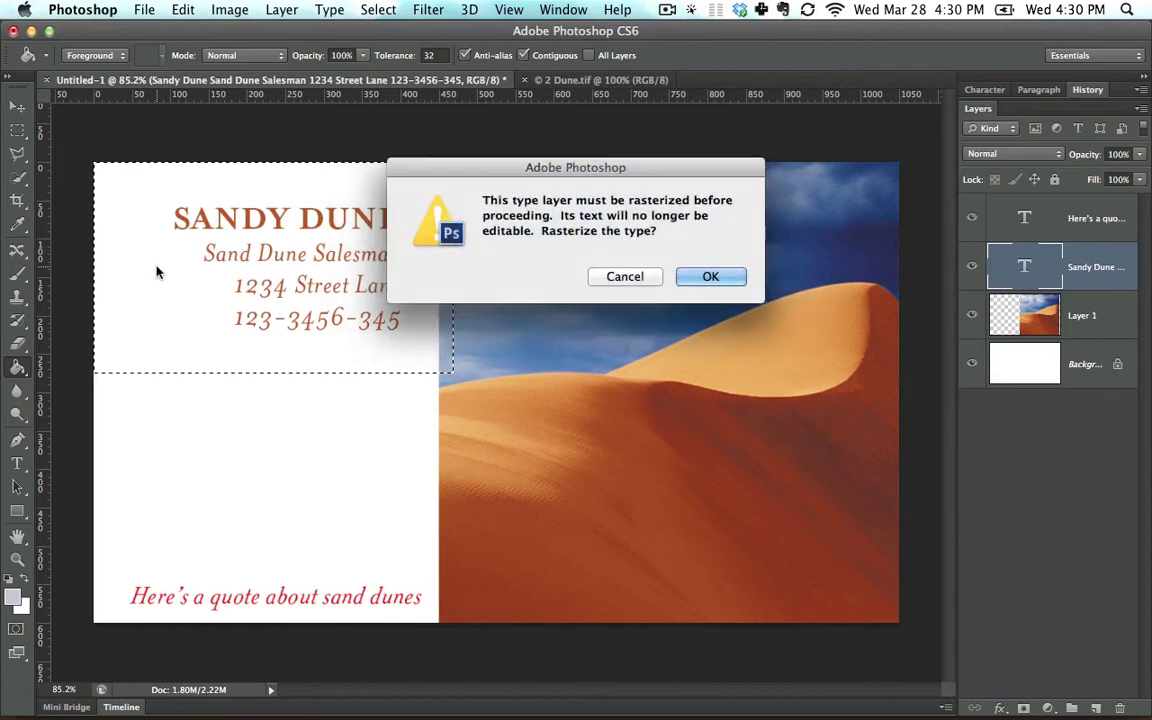
{"action": "left_click", "coordinate": [629, 280]}
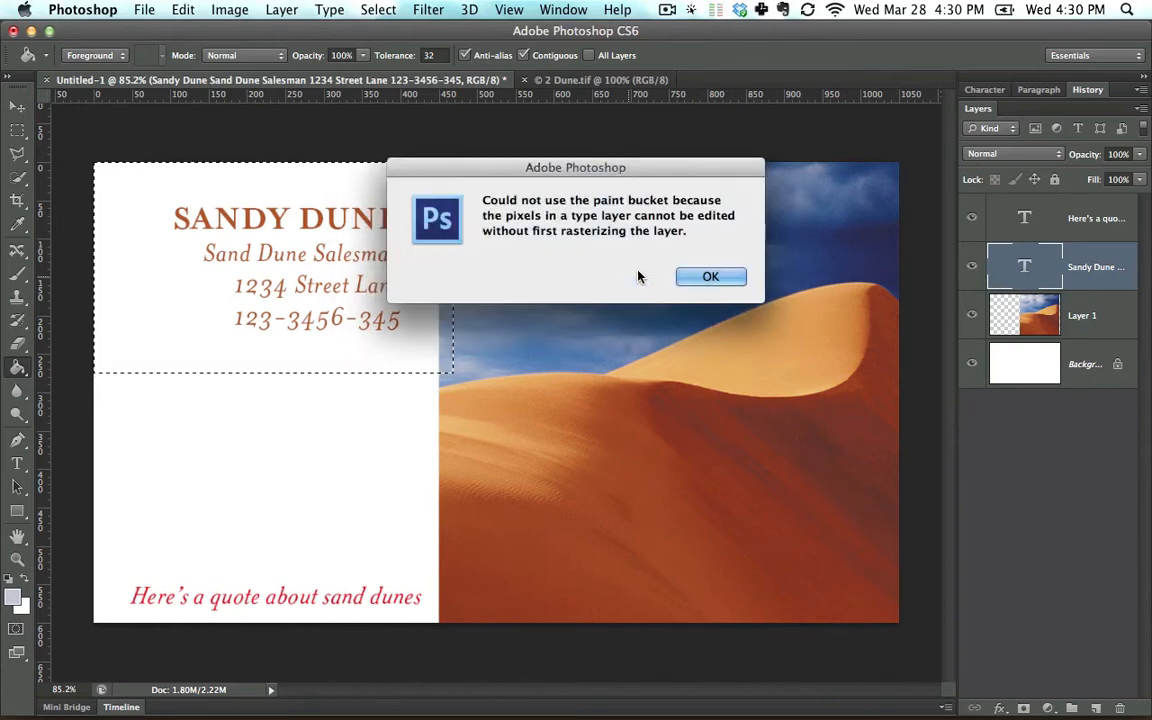
{"action": "left_click", "coordinate": [685, 278]}
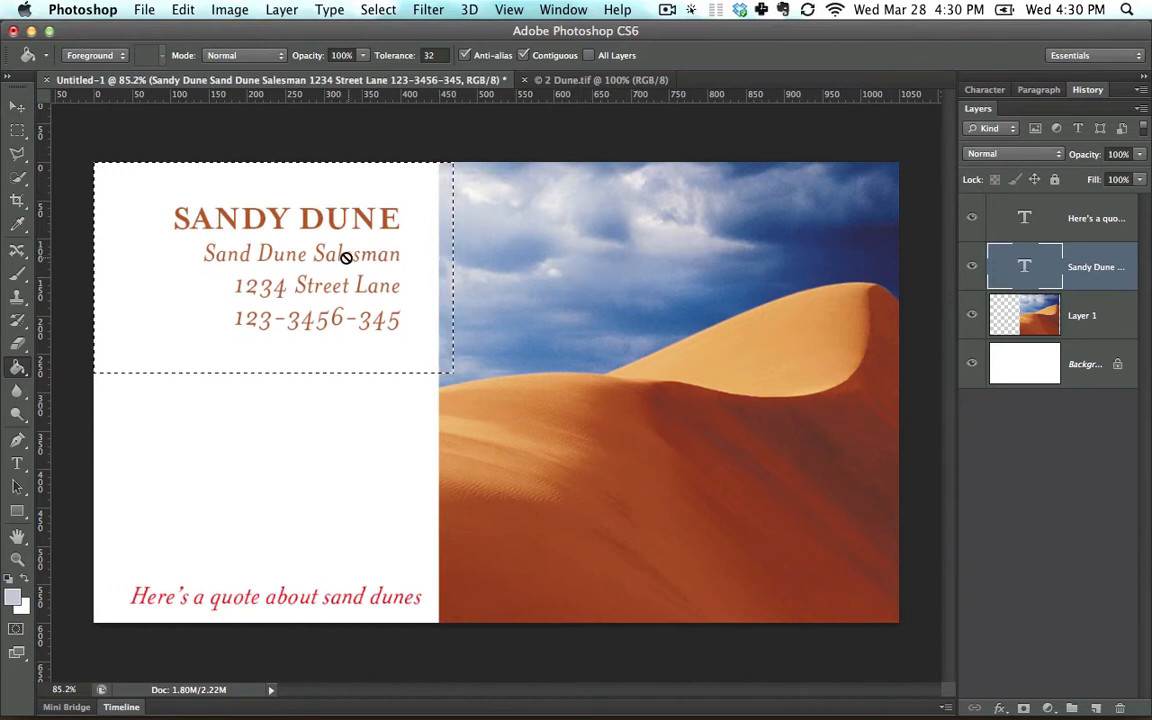
{"action": "left_click", "coordinate": [171, 270]}
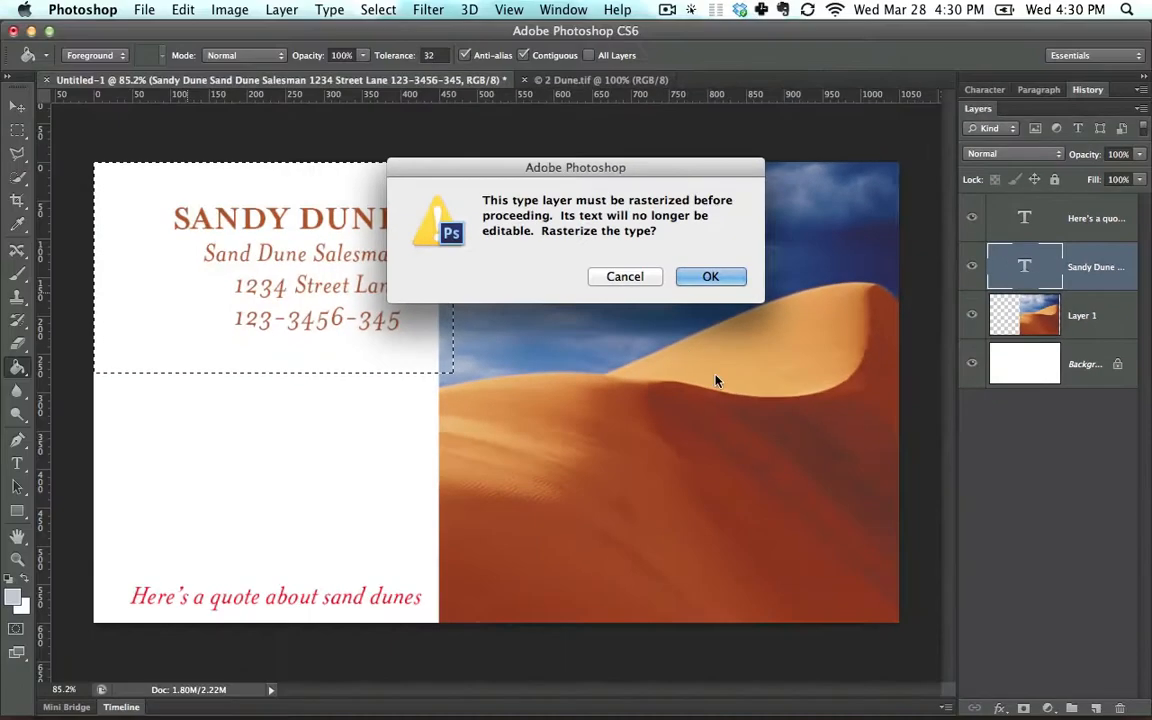
{"action": "left_click", "coordinate": [628, 277]}
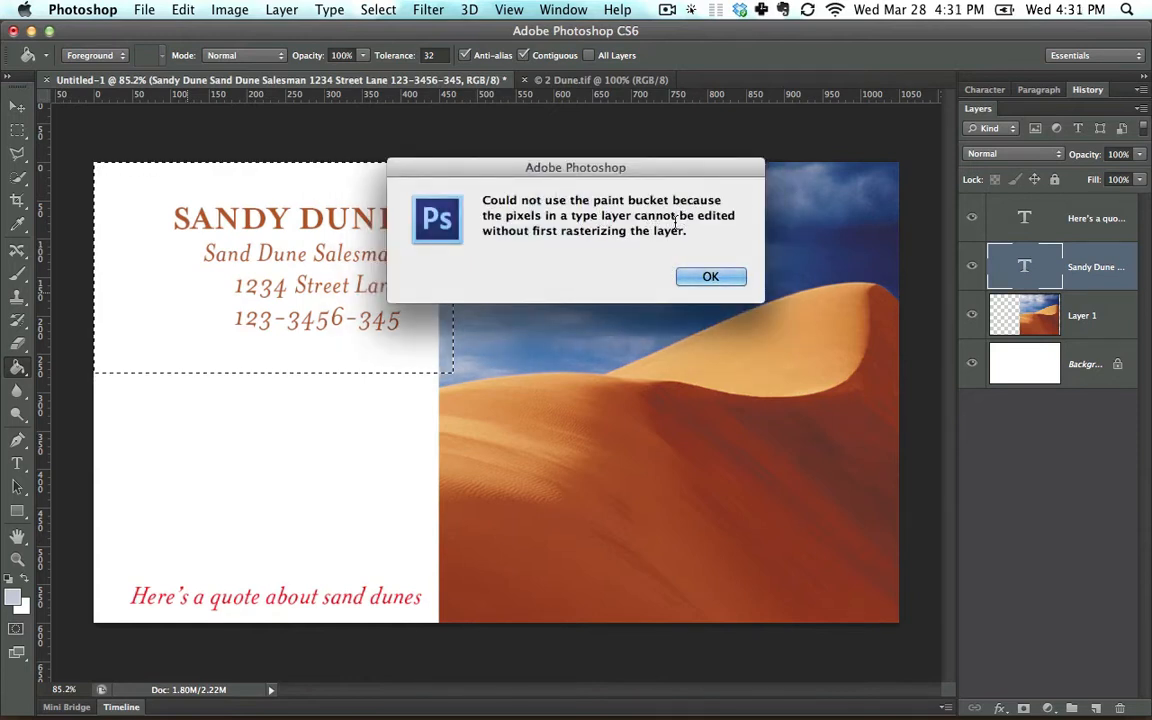
{"action": "left_click", "coordinate": [710, 278]}
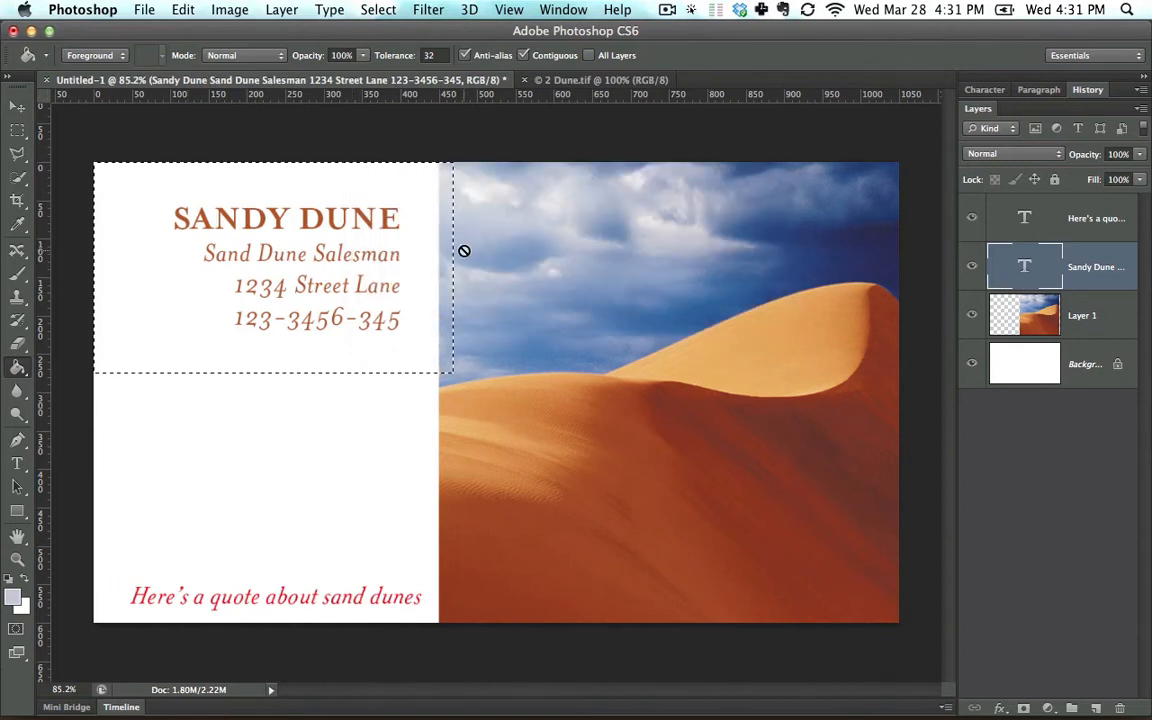
Fill the marquee selection on Layer 1 with the pale foreground color and deselect it
{"action": "left_click", "coordinate": [1096, 330]}
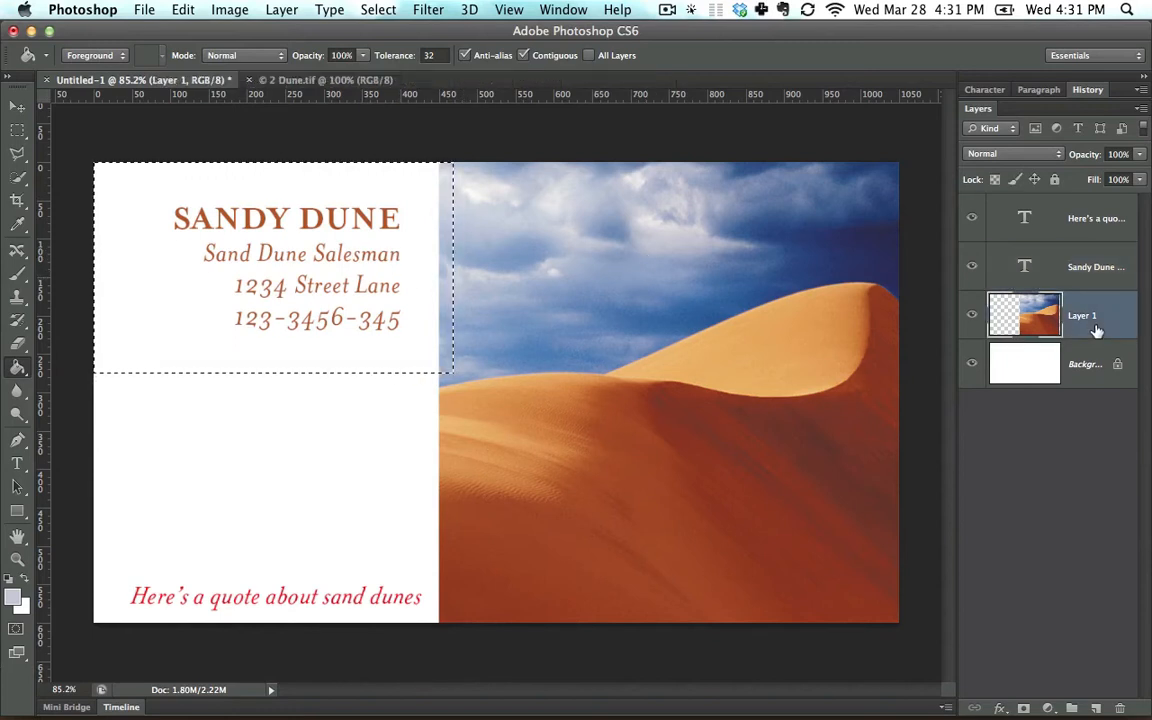
{"action": "left_click", "coordinate": [139, 261]}
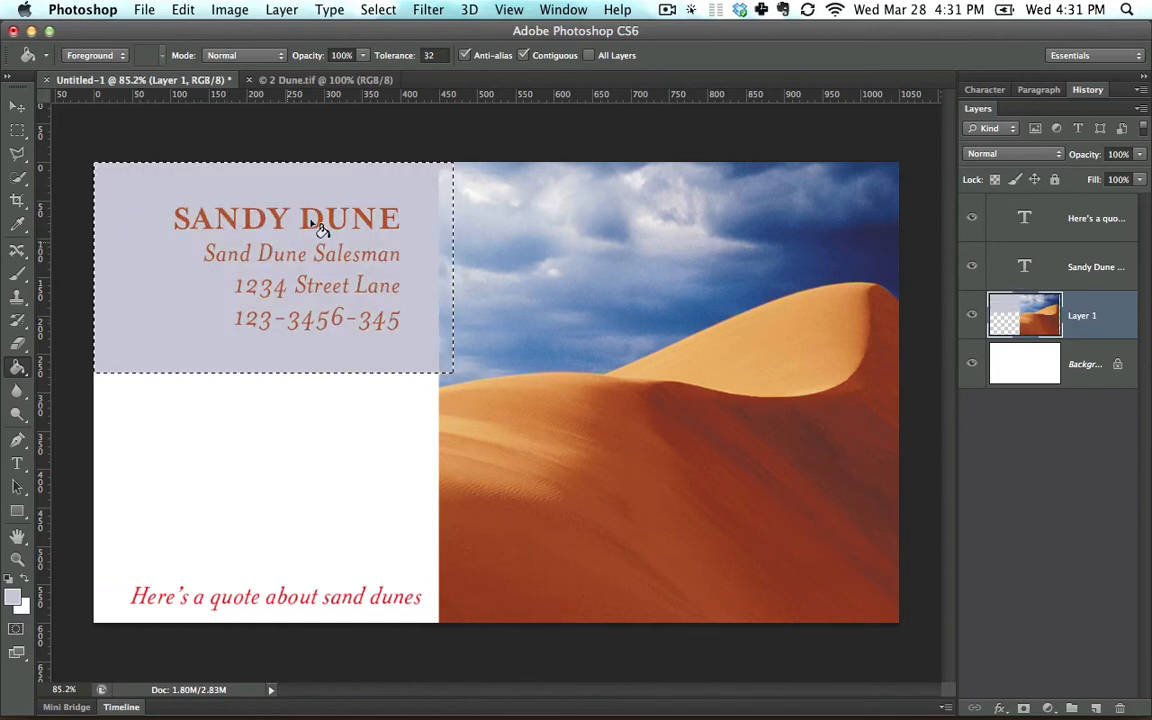
{"action": "left_click", "coordinate": [376, 9]}
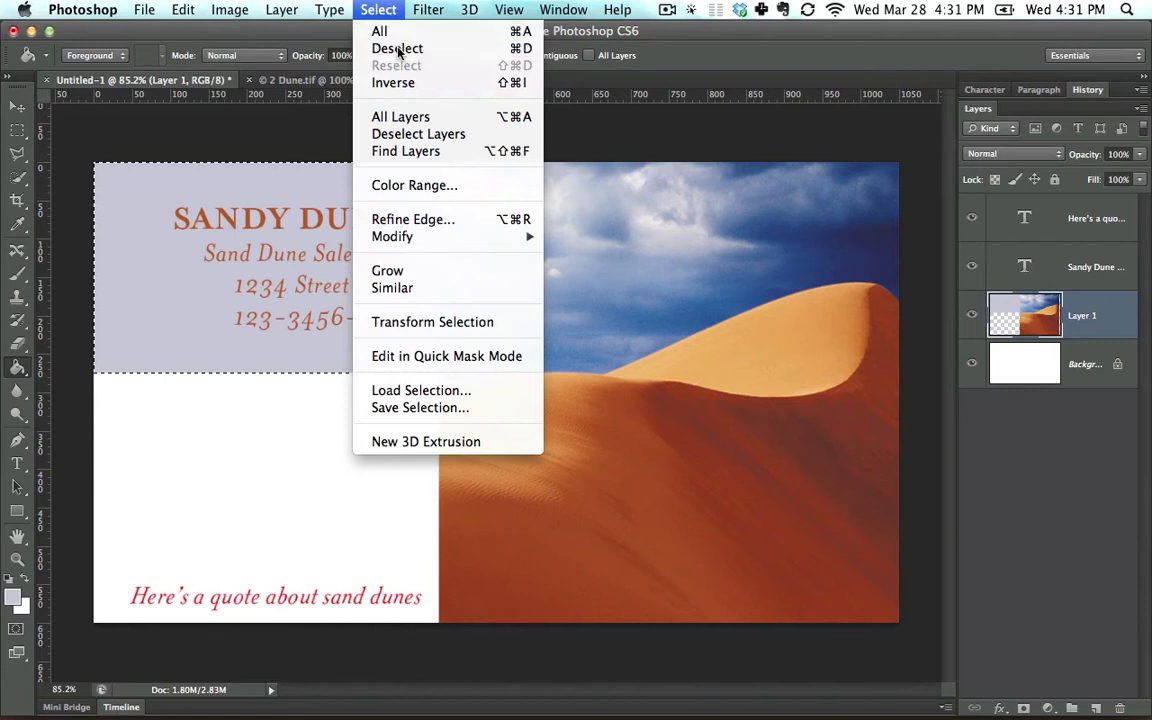
{"action": "left_click", "coordinate": [397, 48]}
Try stretching Layer 1 to 115.50% height with Free Transform and moving it, cancelling or undoing each change
{"action": "left_click", "coordinate": [17, 106]}
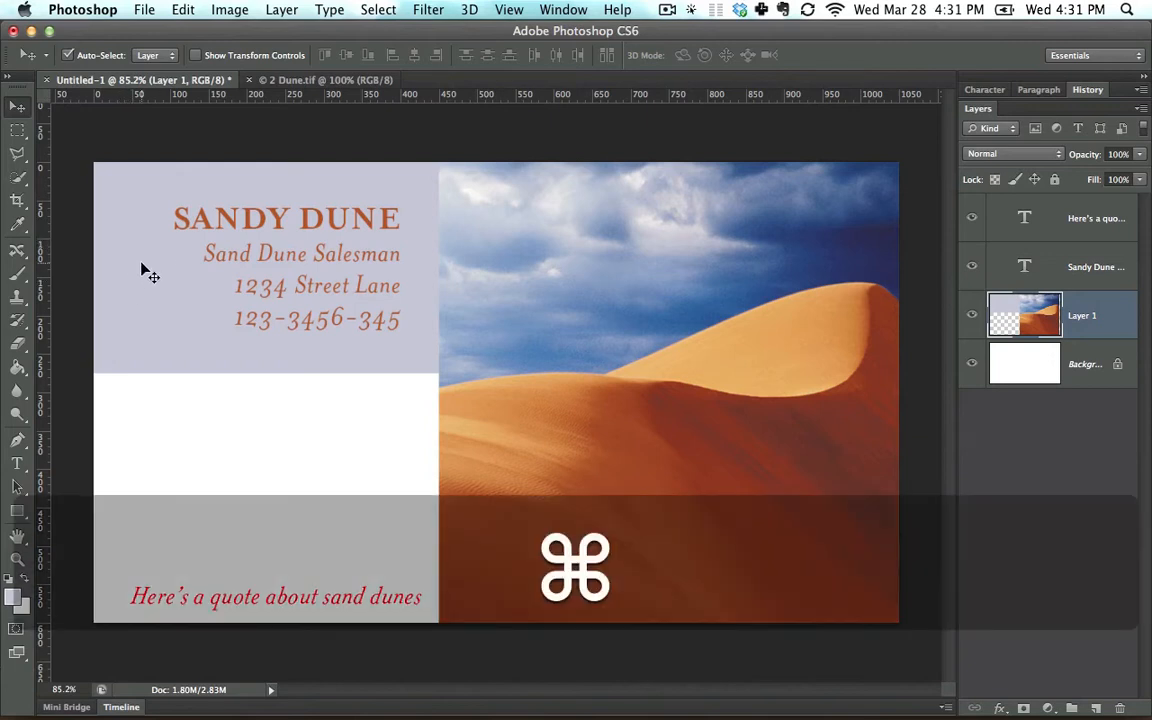
{"action": "key", "text": "super+t"}
{"action": "left_click_drag", "start_coordinate": [497, 623], "coordinate": [502, 673]}
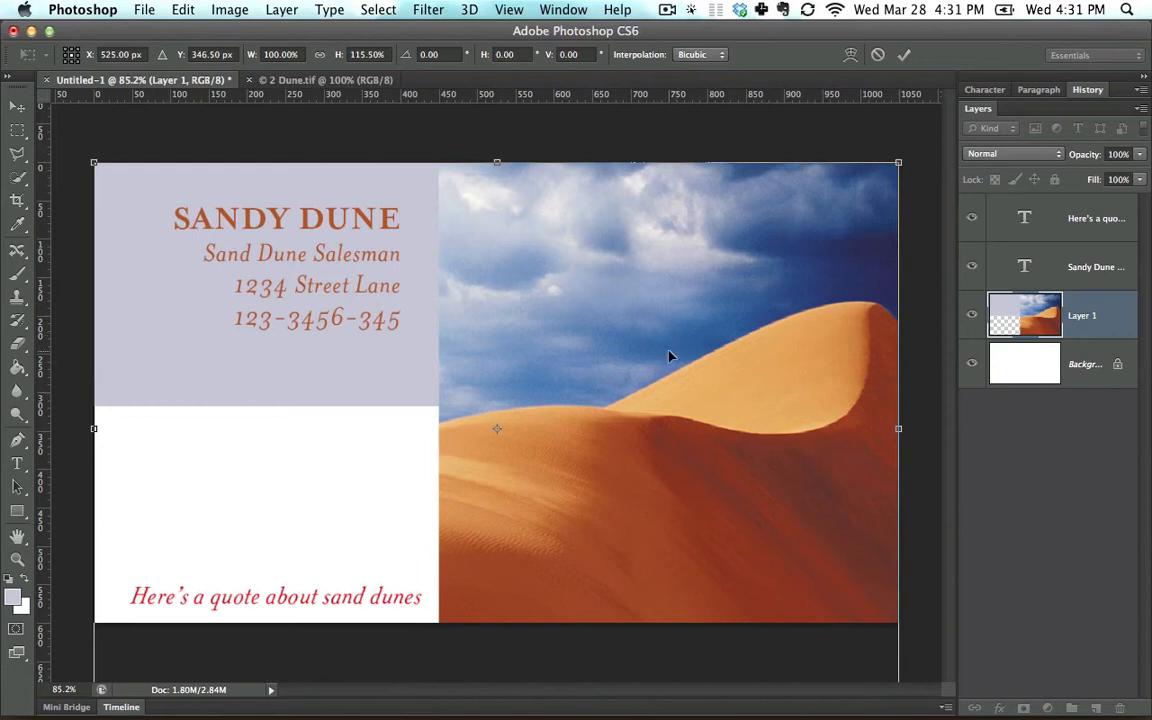
{"action": "key", "text": "Escape"}
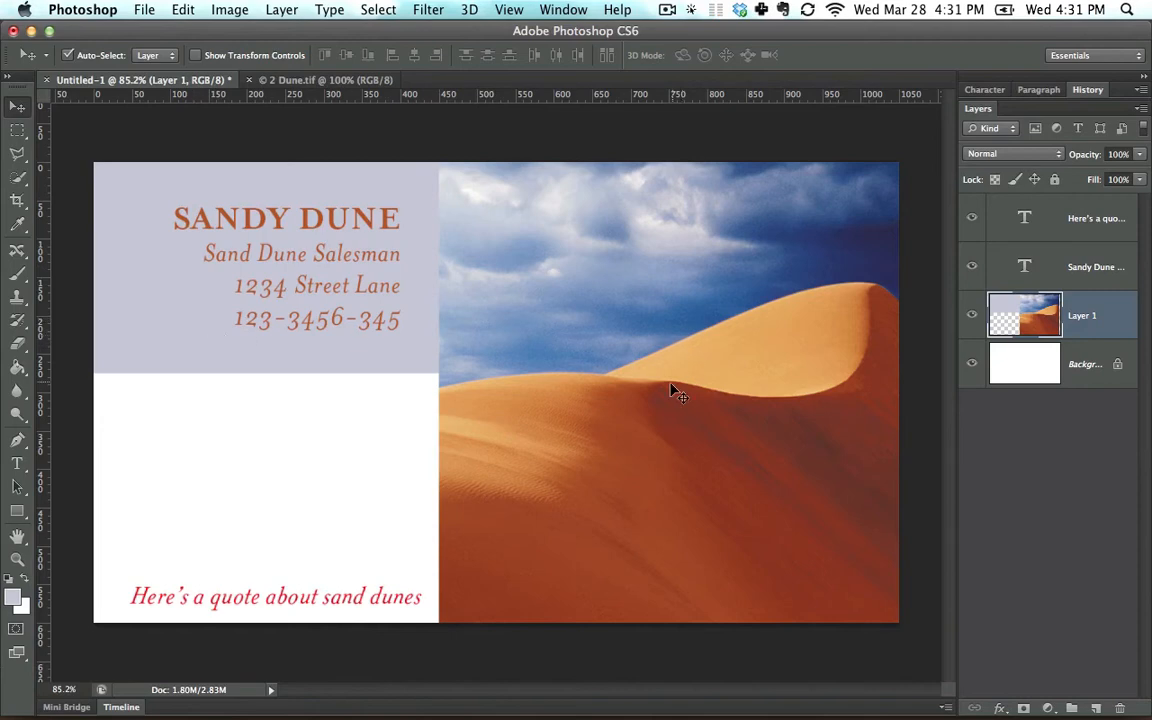
{"action": "left_click_drag", "start_coordinate": [655, 346], "coordinate": [514, 363]}
{"action": "key", "text": "super+z"}
Revert the document history to the last Rectangular Marquee state, before the Layer 1 fill
{"action": "left_click", "coordinate": [1082, 90]}
{"action": "left_click", "coordinate": [1055, 219]}
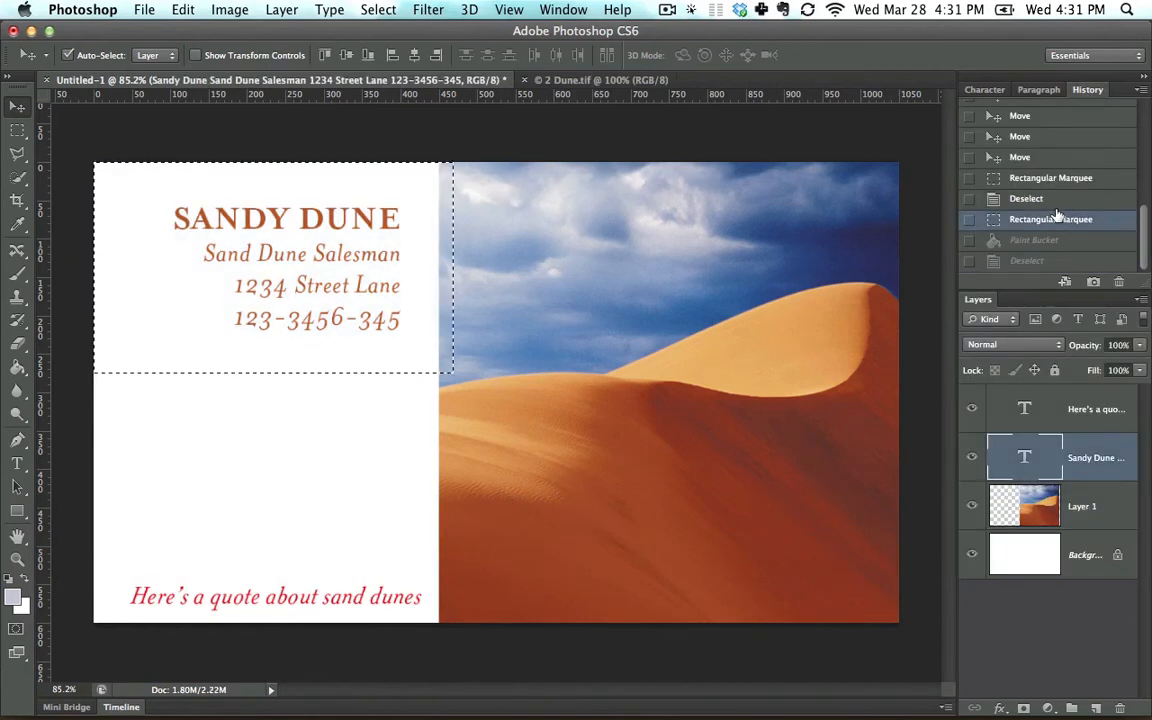
{"action": "left_click", "coordinate": [1088, 90]}
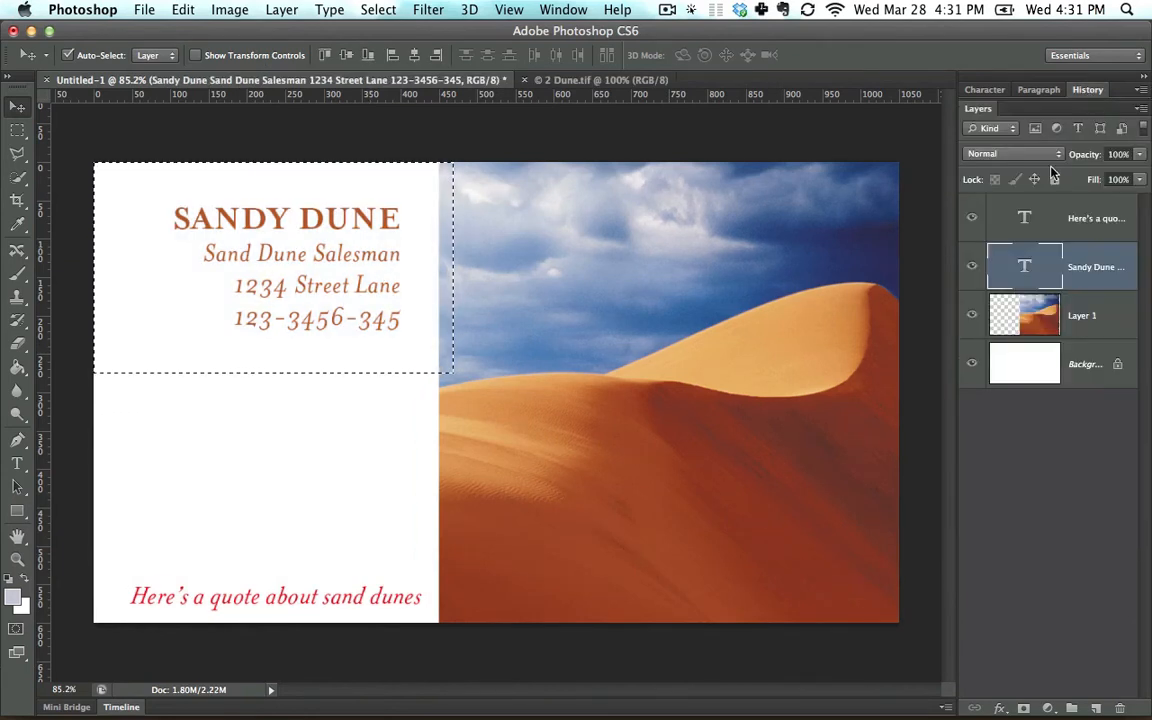
Fill the marquee selection on the Background layer with the pale foreground color and deselect it
{"action": "left_click", "coordinate": [1000, 318]}
{"action": "left_click", "coordinate": [1097, 385]}
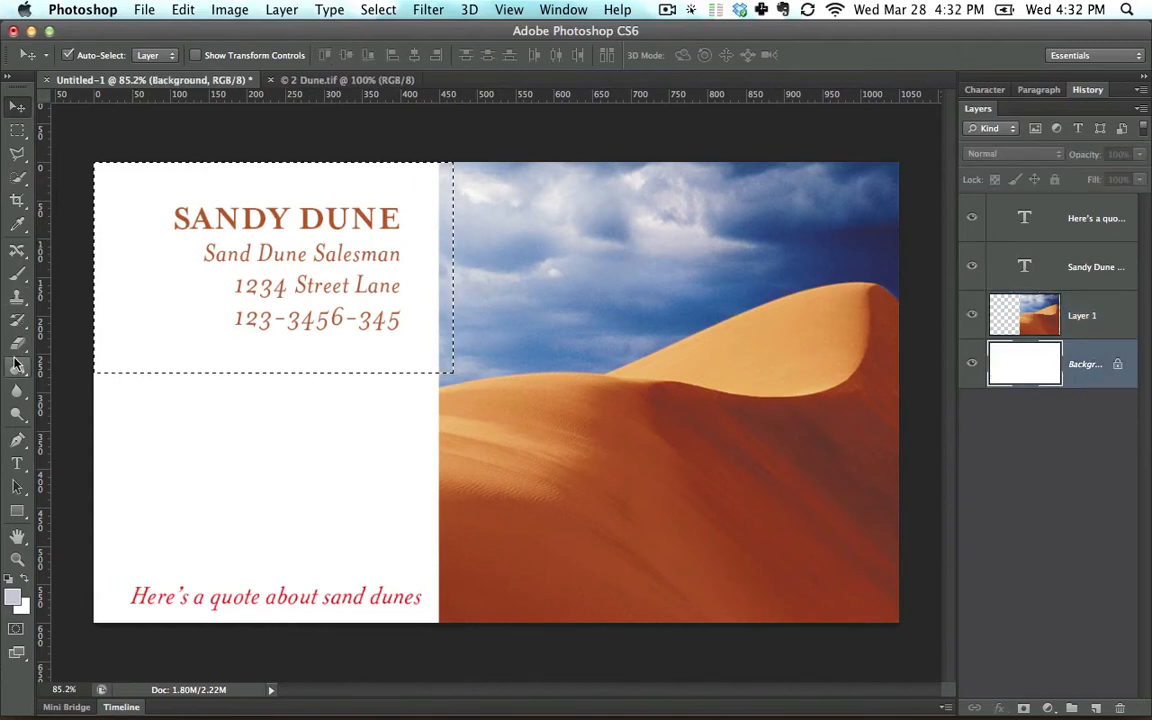
{"action": "left_click", "coordinate": [16, 365]}
{"action": "left_click", "coordinate": [148, 282]}
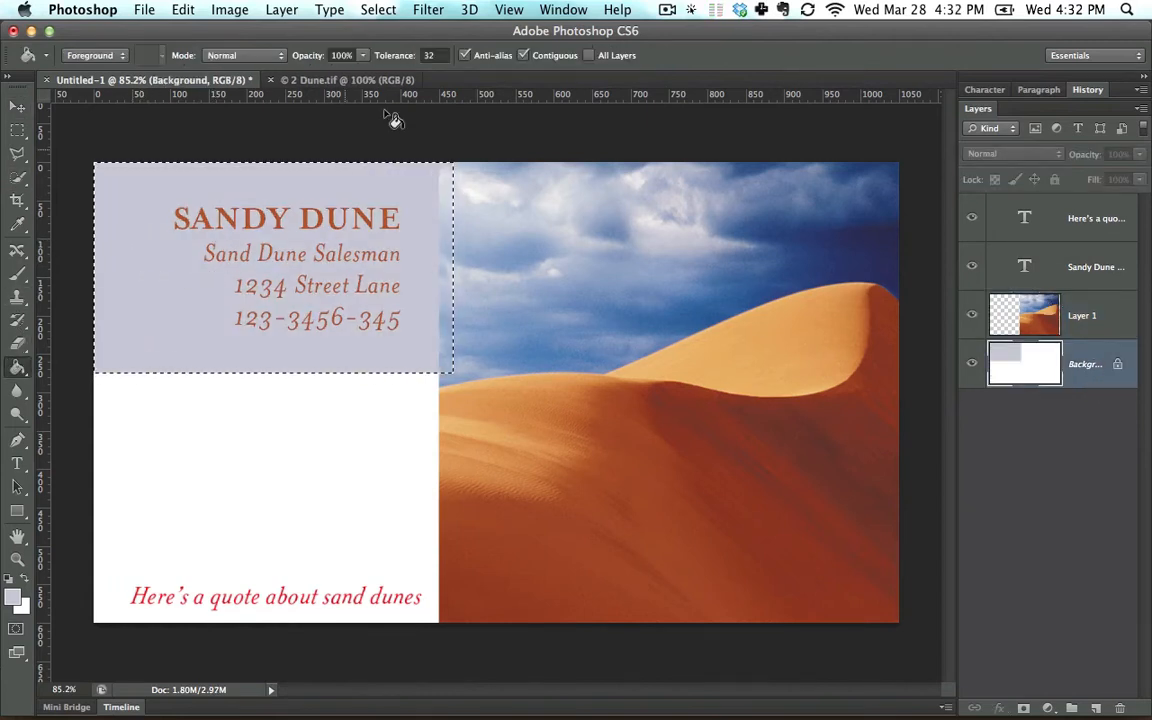
{"action": "left_click", "coordinate": [378, 9]}
{"action": "left_click", "coordinate": [382, 49]}
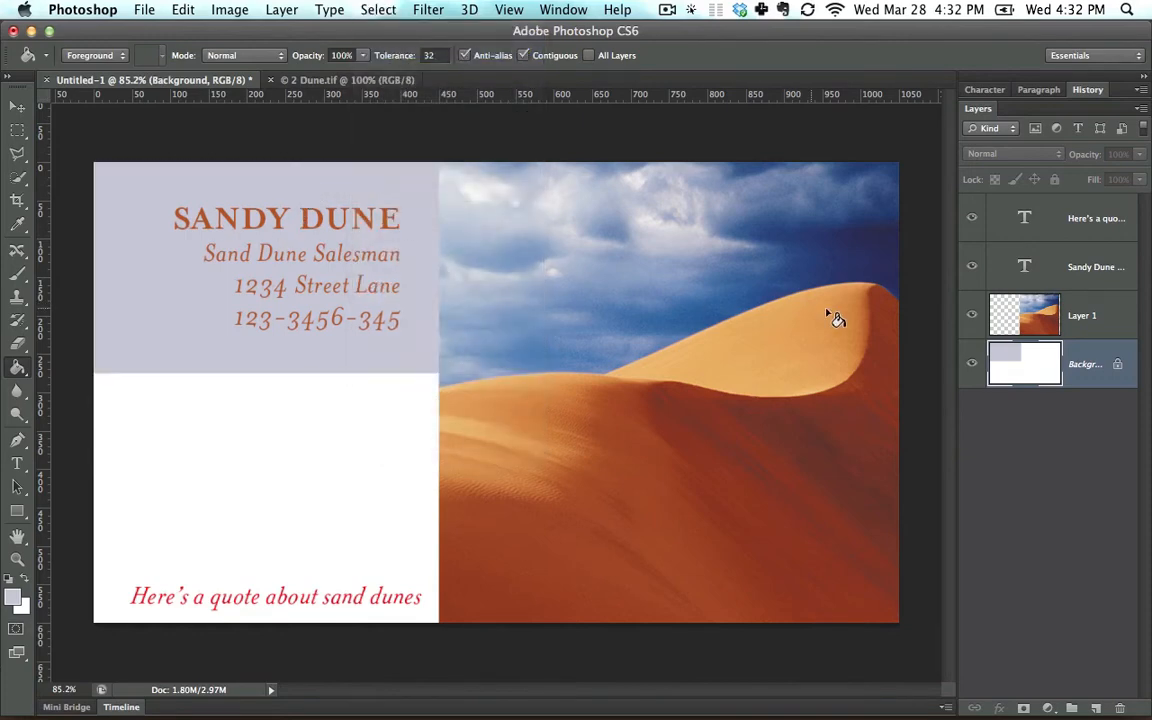
Try to start Free Transform on the locked Background layer
{"action": "key", "text": "super+t"}
{"action": "key", "text": "super"}
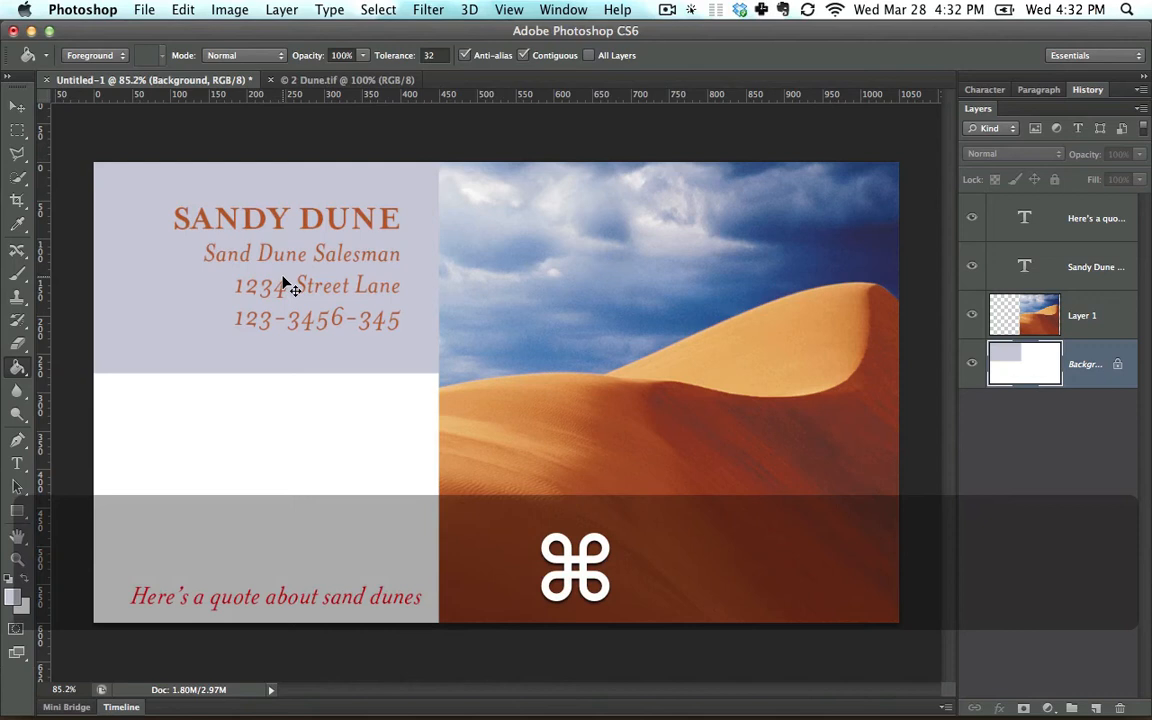
{"action": "key", "text": "super+t"}
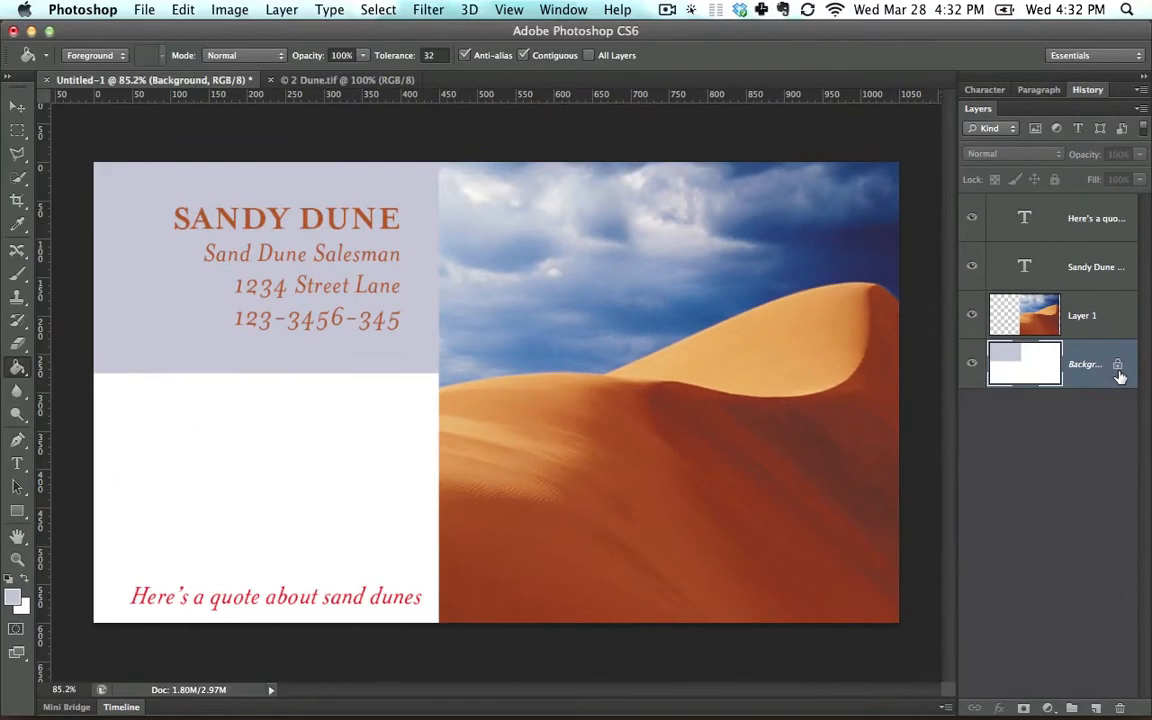
Revert the document history to the last Rectangular Marquee state, before the Background fill
{"action": "left_click", "coordinate": [1088, 89]}
{"action": "left_click", "coordinate": [1087, 237]}
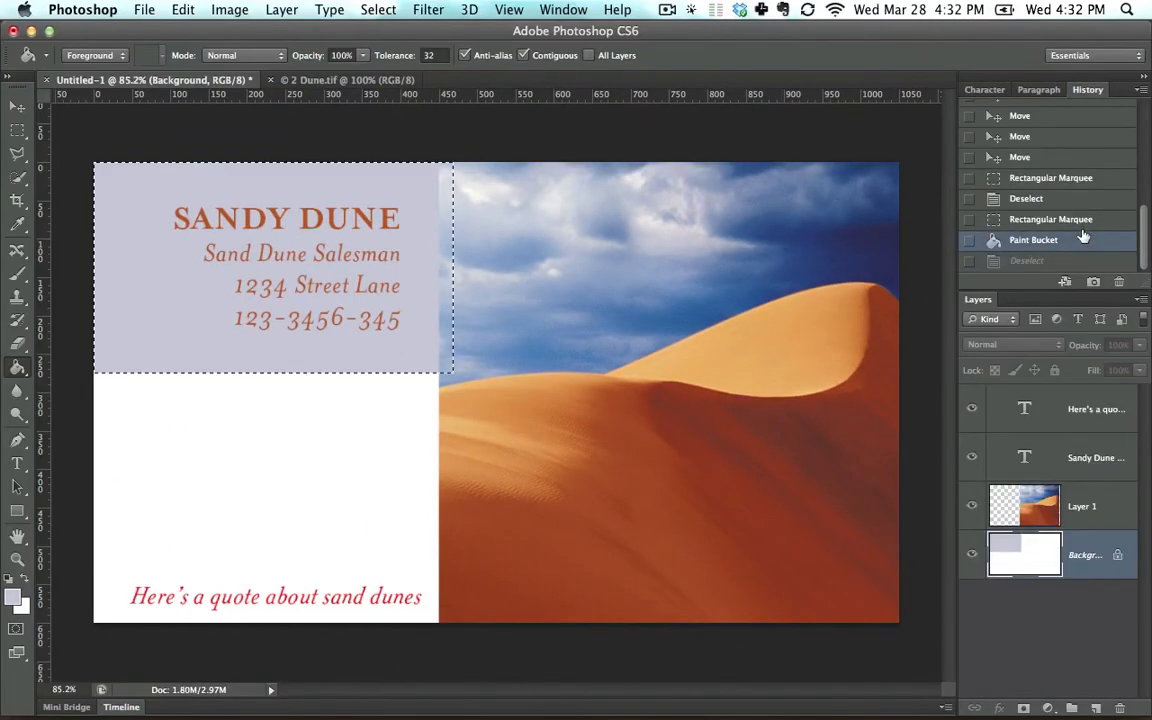
{"action": "left_click", "coordinate": [1080, 224]}
{"action": "left_click", "coordinate": [1088, 90]}
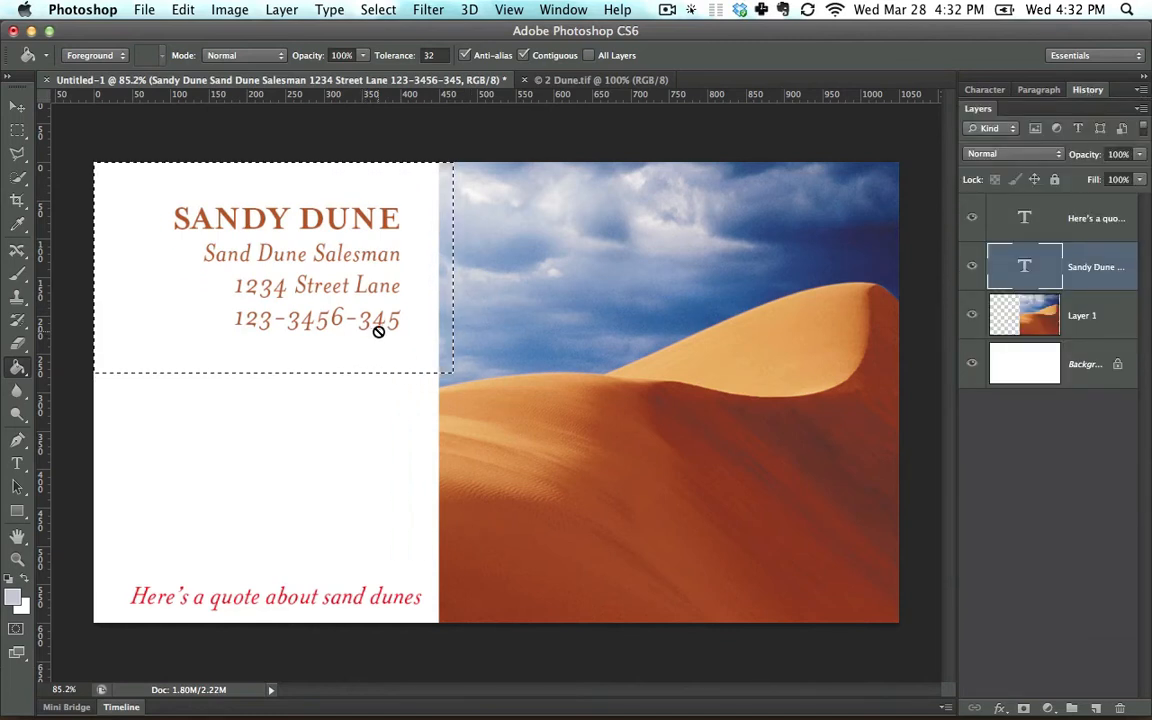
Create a new empty layer directly above the contact-details type layer
{"action": "left_click", "coordinate": [1097, 708]}
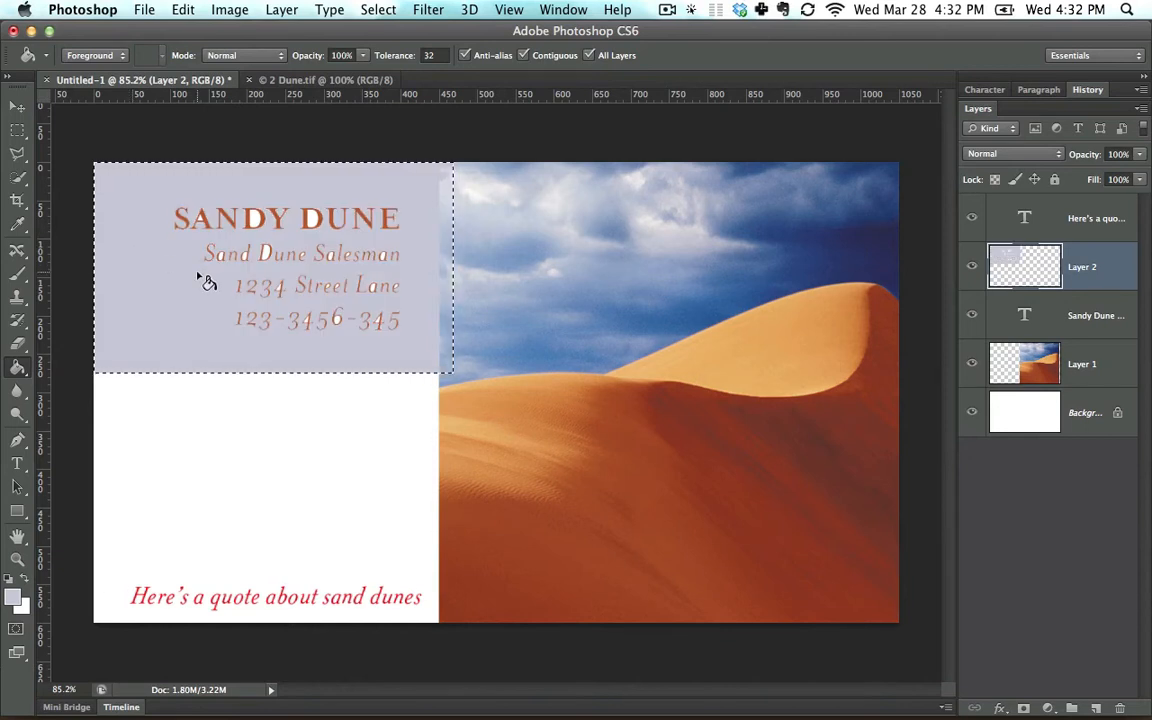
Deselect the filled area and try to resize and move the pale rectangle on Layer 2 with Free Transform
{"action": "left_click", "coordinate": [371, 9]}
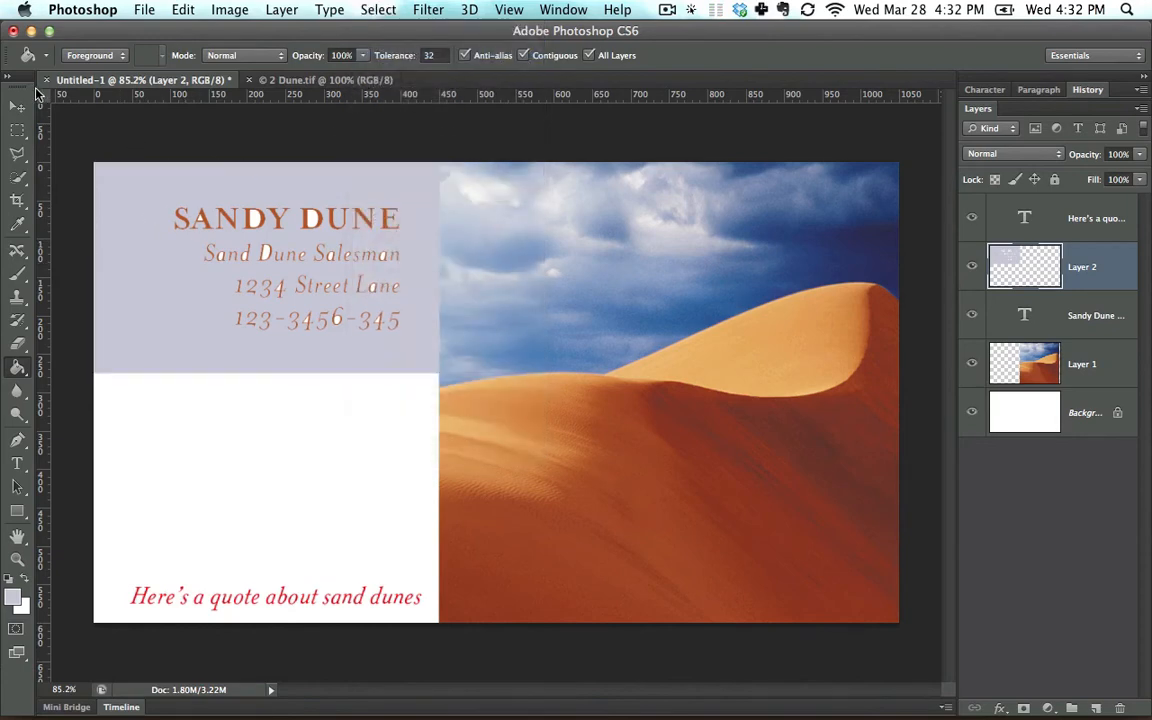
{"action": "key", "text": "v"}
{"action": "key", "text": "super+t"}
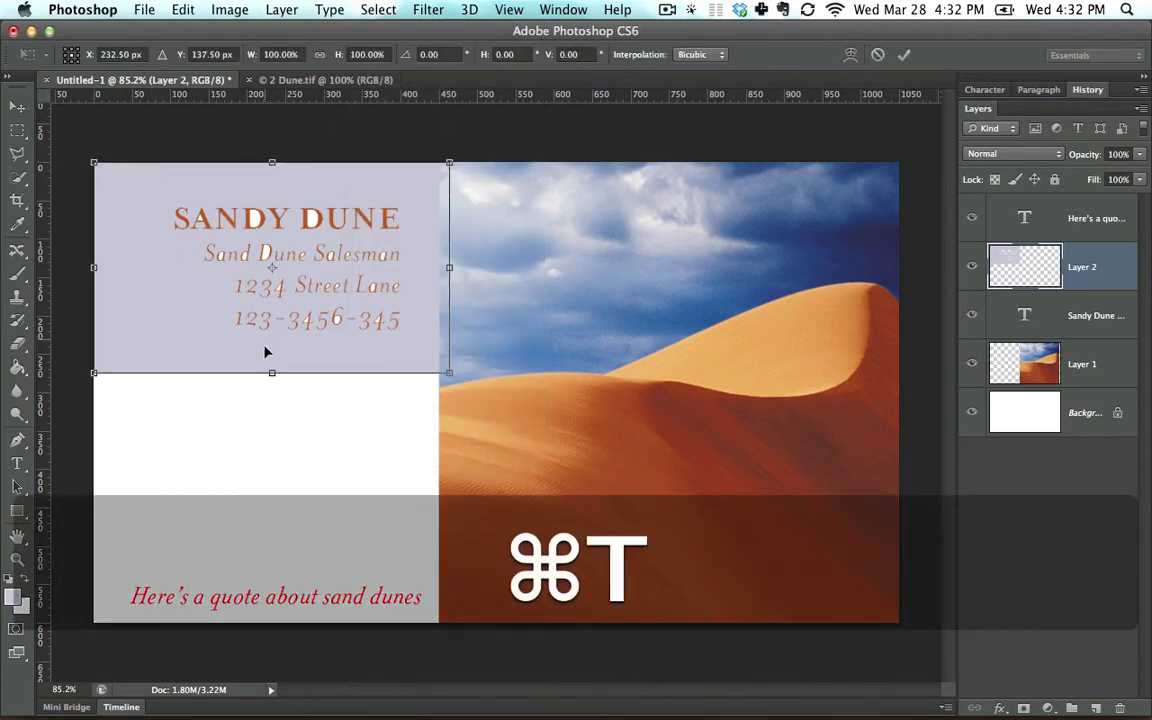
{"action": "left_click_drag", "start_coordinate": [272, 373], "coordinate": [282, 458]}
{"action": "left_click_drag", "start_coordinate": [164, 422], "coordinate": [508, 587]}
{"action": "left_click_drag", "start_coordinate": [476, 406], "coordinate": [185, 263]}
{"action": "key", "text": "Escape"}
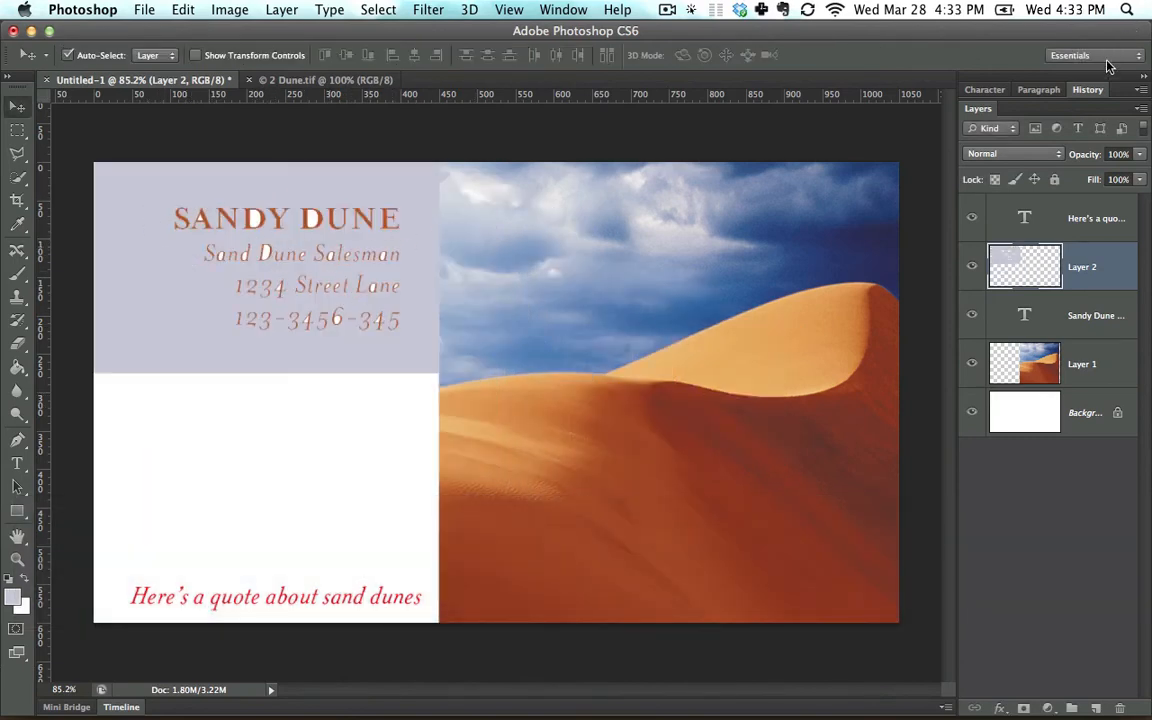
Revert the document history to the last Rectangular Marquee state and turn off All Layers for the Paint Bucket
{"action": "left_click", "coordinate": [1088, 90]}
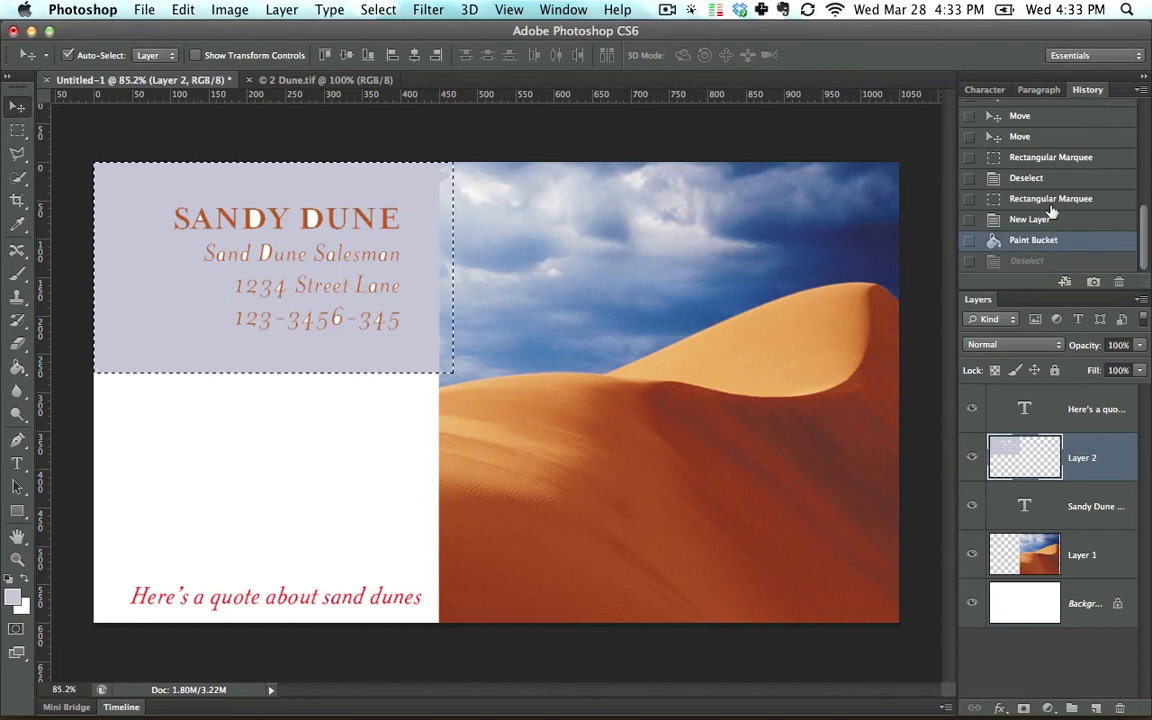
{"action": "left_click", "coordinate": [1045, 198]}
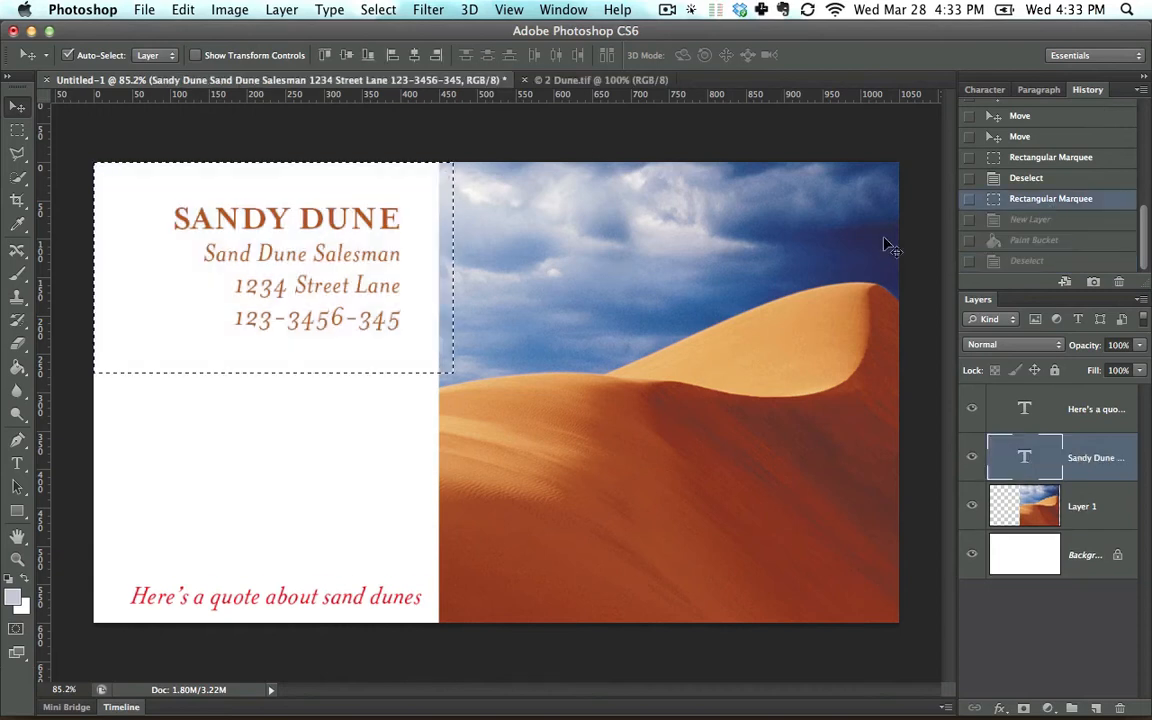
{"action": "left_click", "coordinate": [17, 367]}
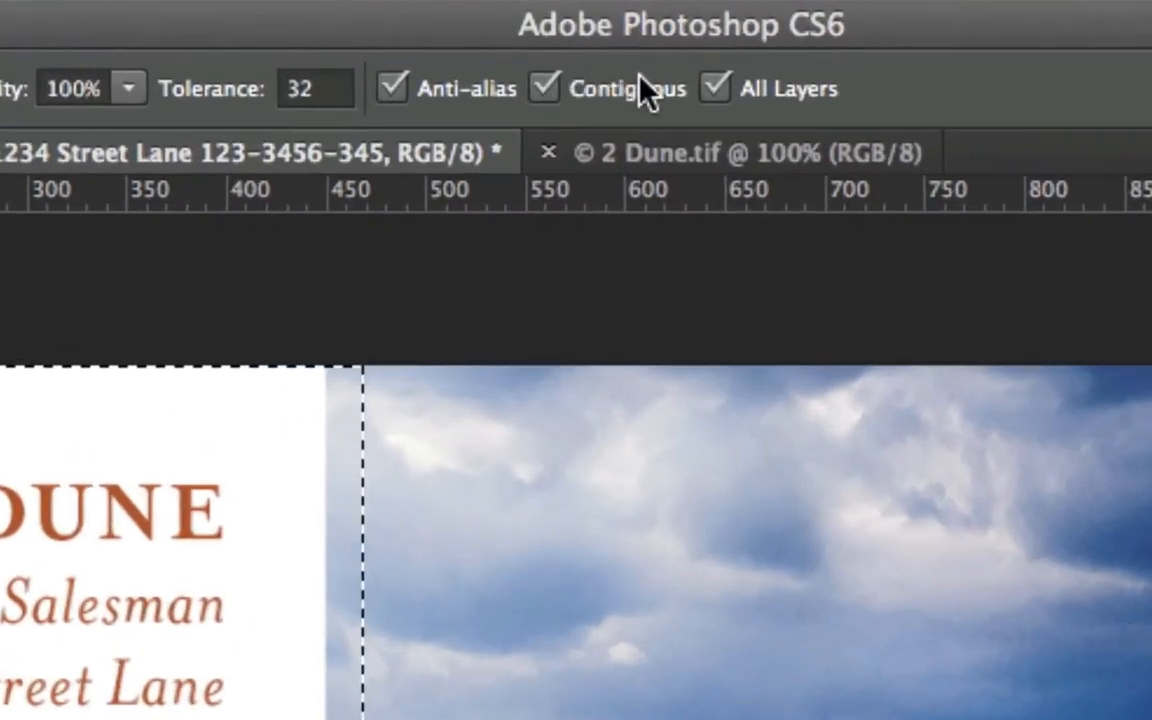
{"action": "left_click", "coordinate": [729, 88]}
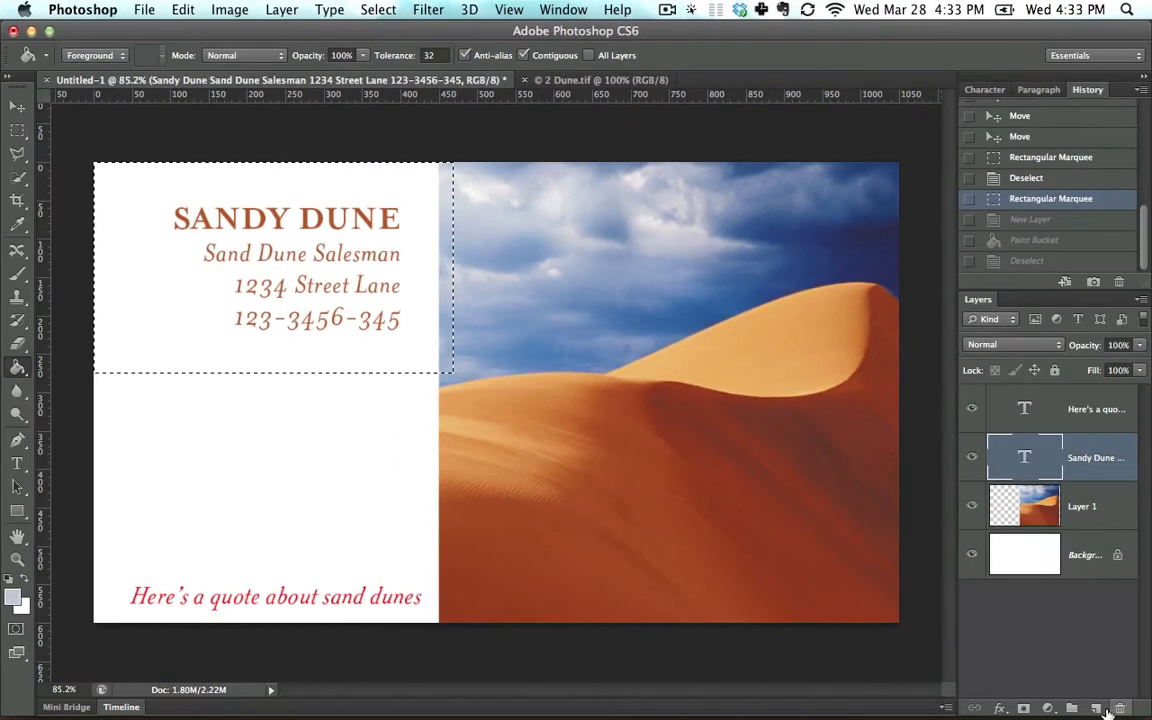
Fill the marquee selection with the pale foreground color on a new layer above the contact text, and deselect it
{"action": "left_click", "coordinate": [1096, 708]}
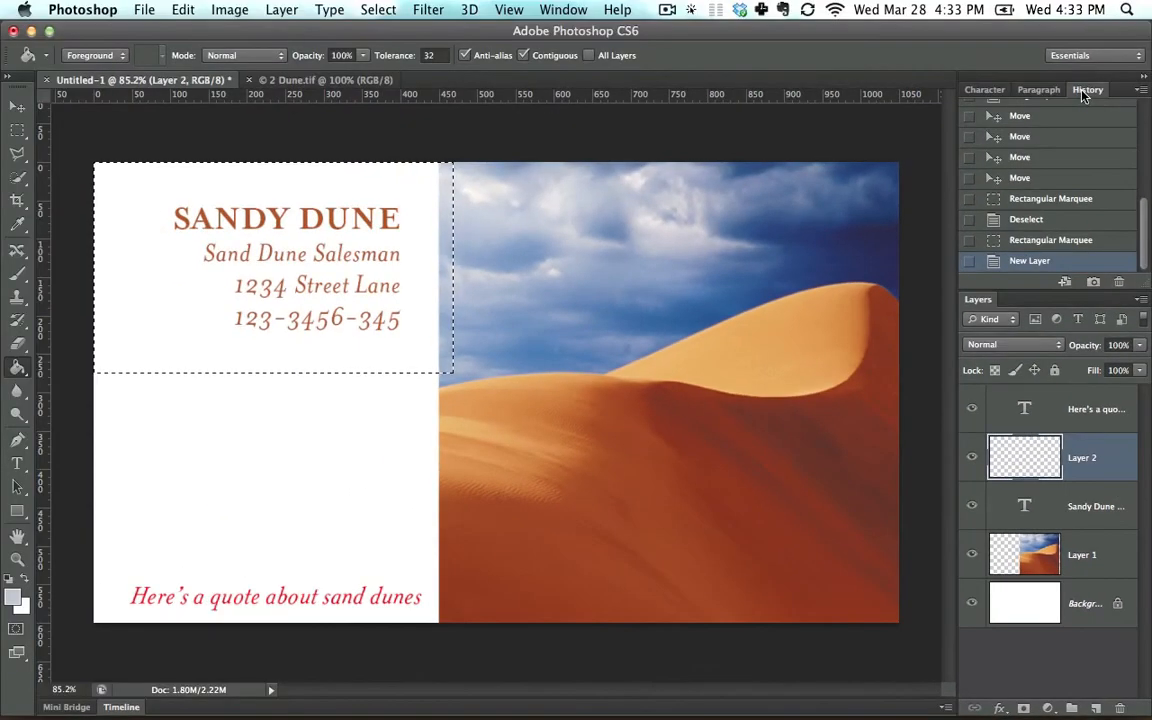
{"action": "double_click", "coordinate": [1085, 92]}
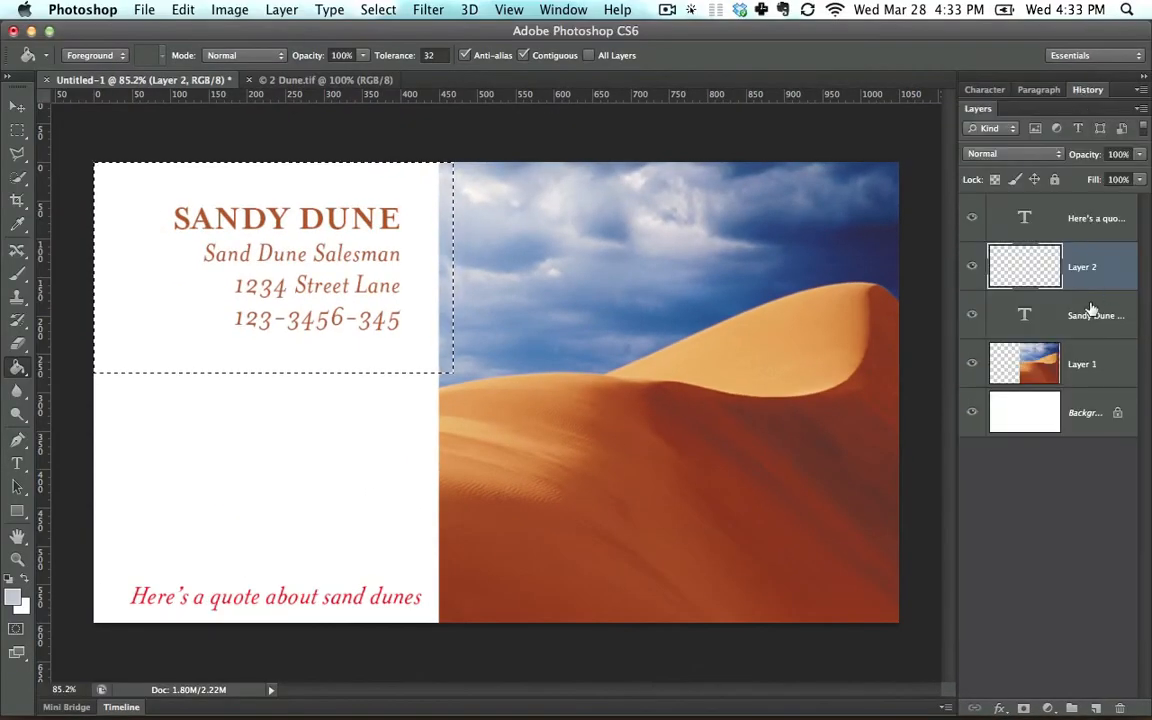
{"action": "left_click", "coordinate": [145, 312]}
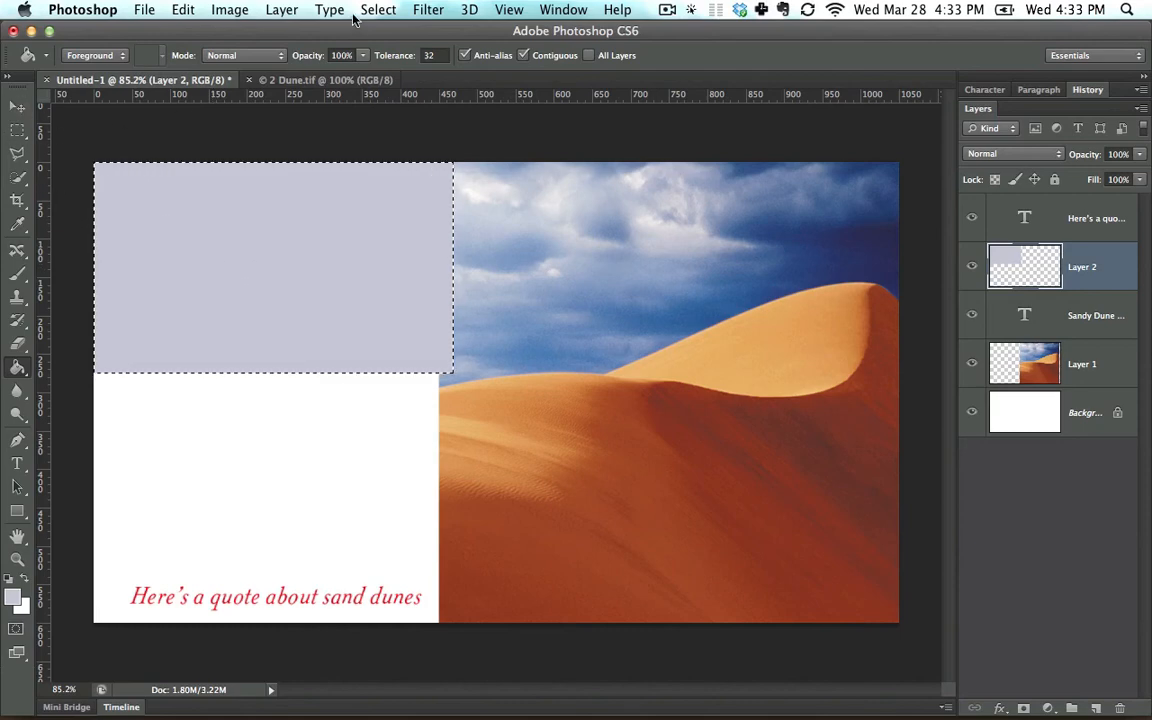
{"action": "left_click", "coordinate": [372, 10]}
{"action": "left_click", "coordinate": [365, 46]}
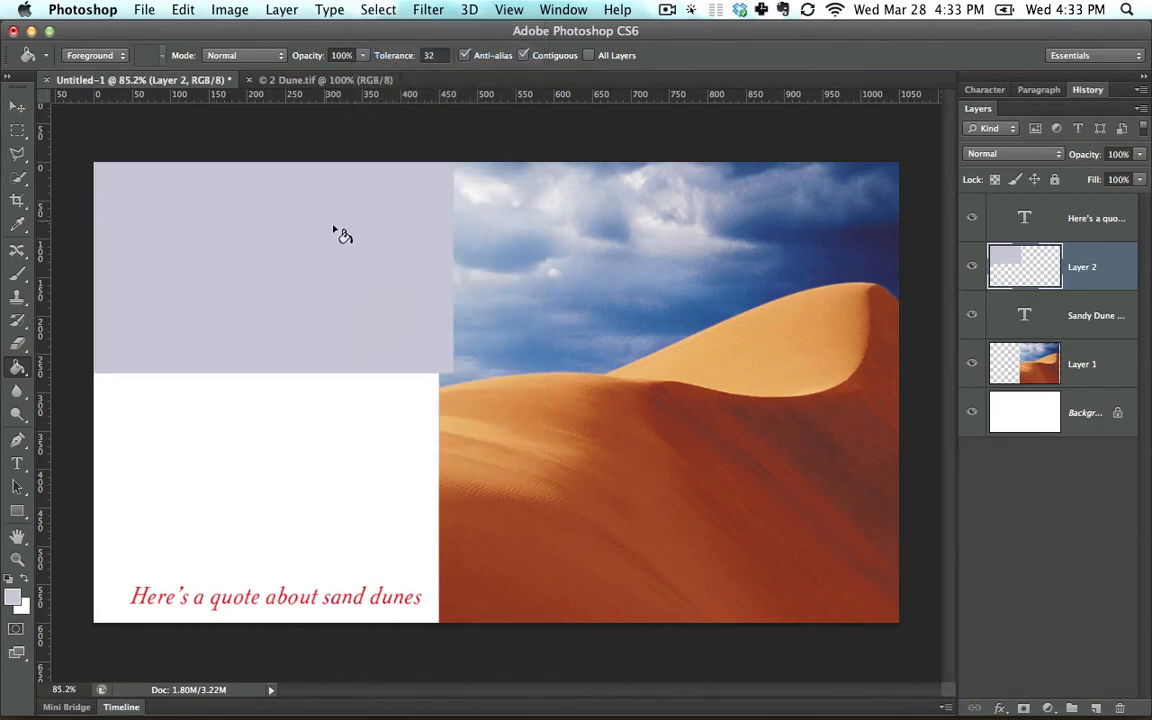
Move Layer 2 below the contact text and the dune photo, directly above the Background layer
{"action": "left_click", "coordinate": [13, 104]}
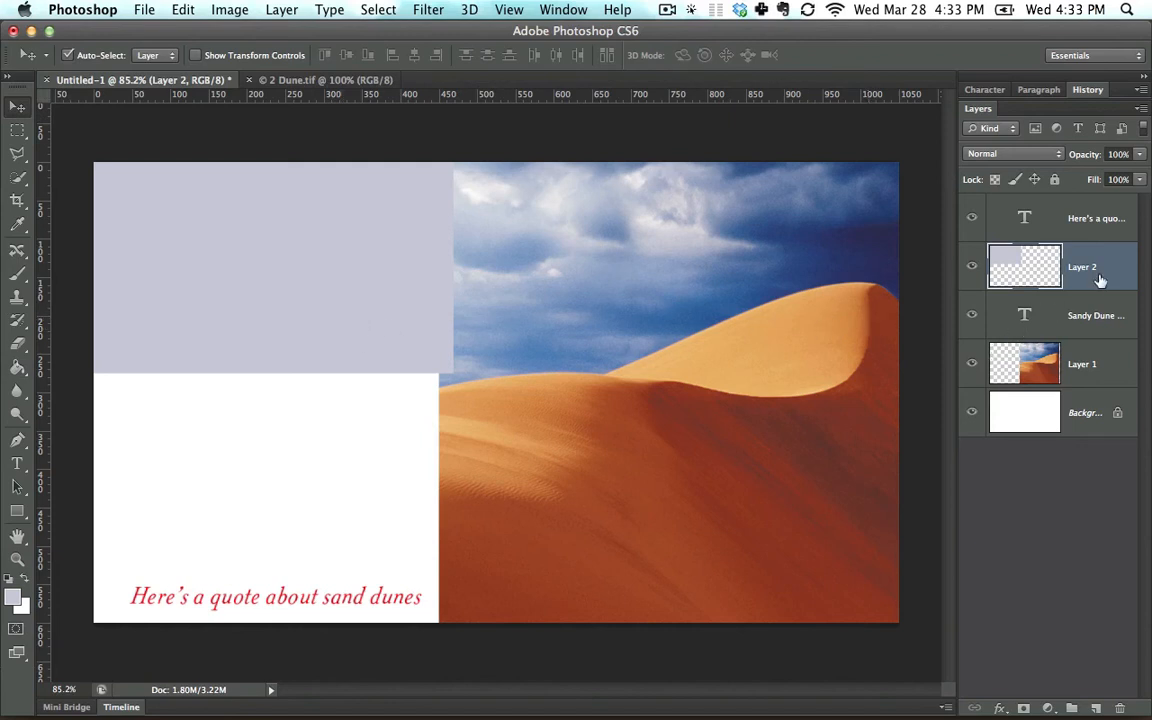
{"action": "left_click_drag", "start_coordinate": [1100, 281], "coordinate": [1100, 333]}
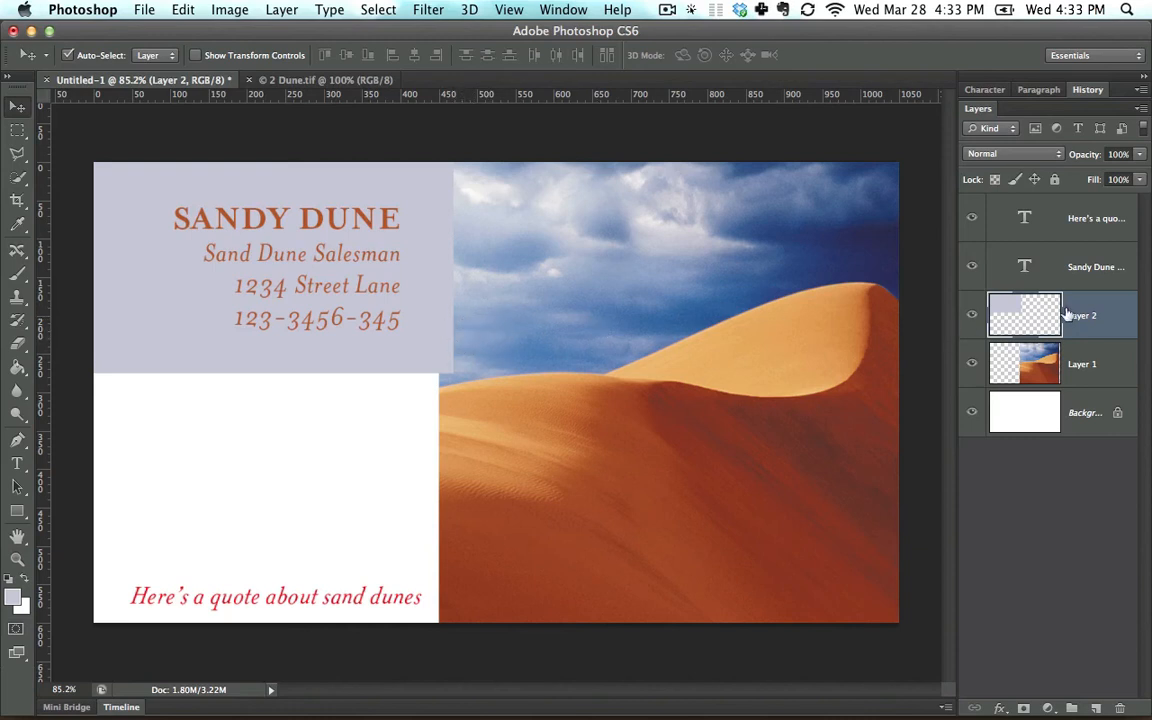
{"action": "left_click_drag", "start_coordinate": [1109, 320], "coordinate": [1104, 386]}
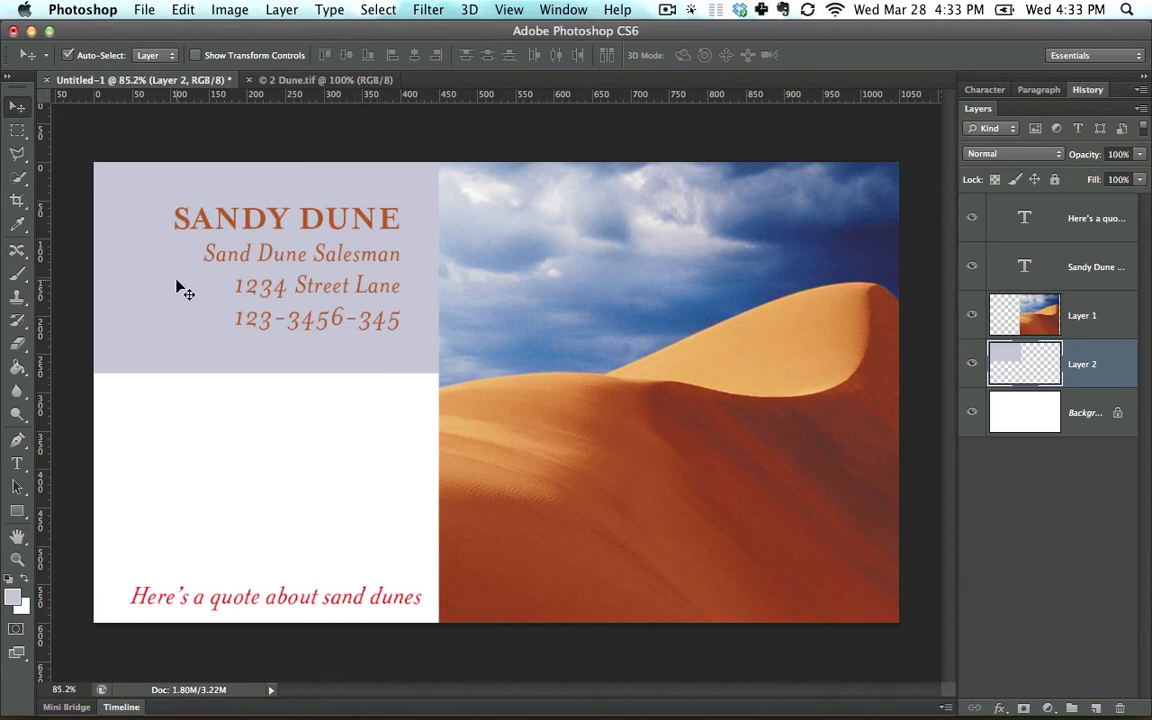
Shrink the pale rectangle around the contact text with Free Transform to about 71% width and 73% height
{"action": "key", "text": "super"}
{"action": "key", "text": "super+t"}
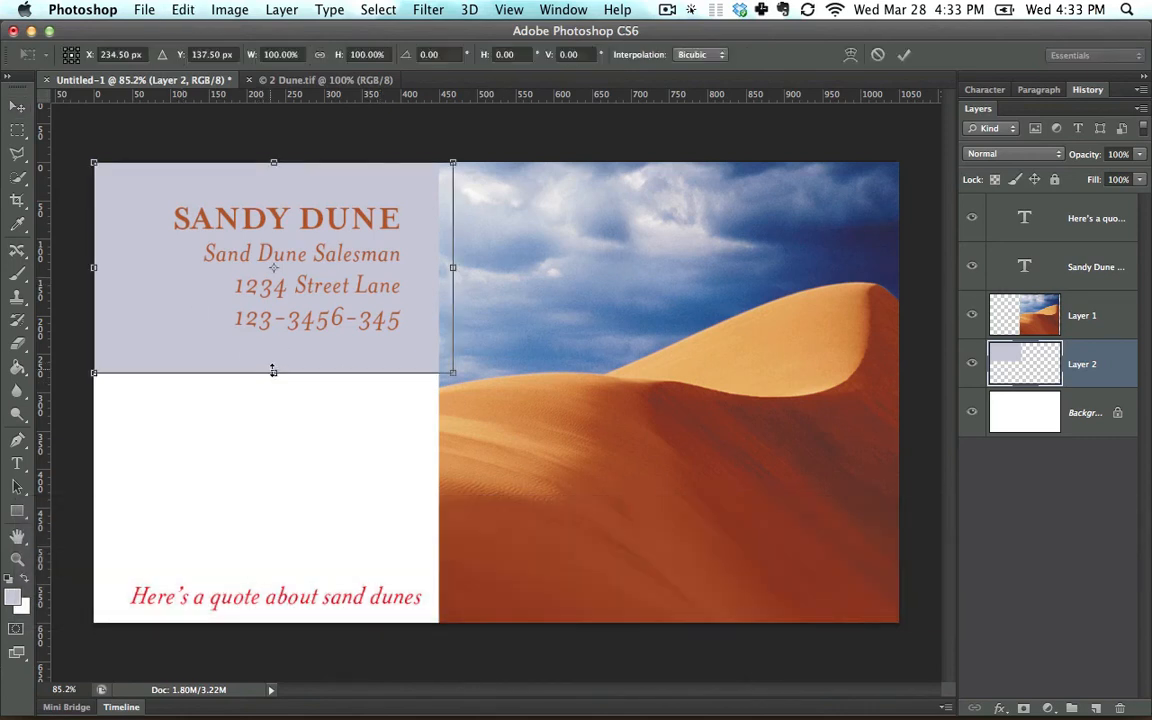
{"action": "left_click_drag", "start_coordinate": [273, 373], "coordinate": [273, 347]}
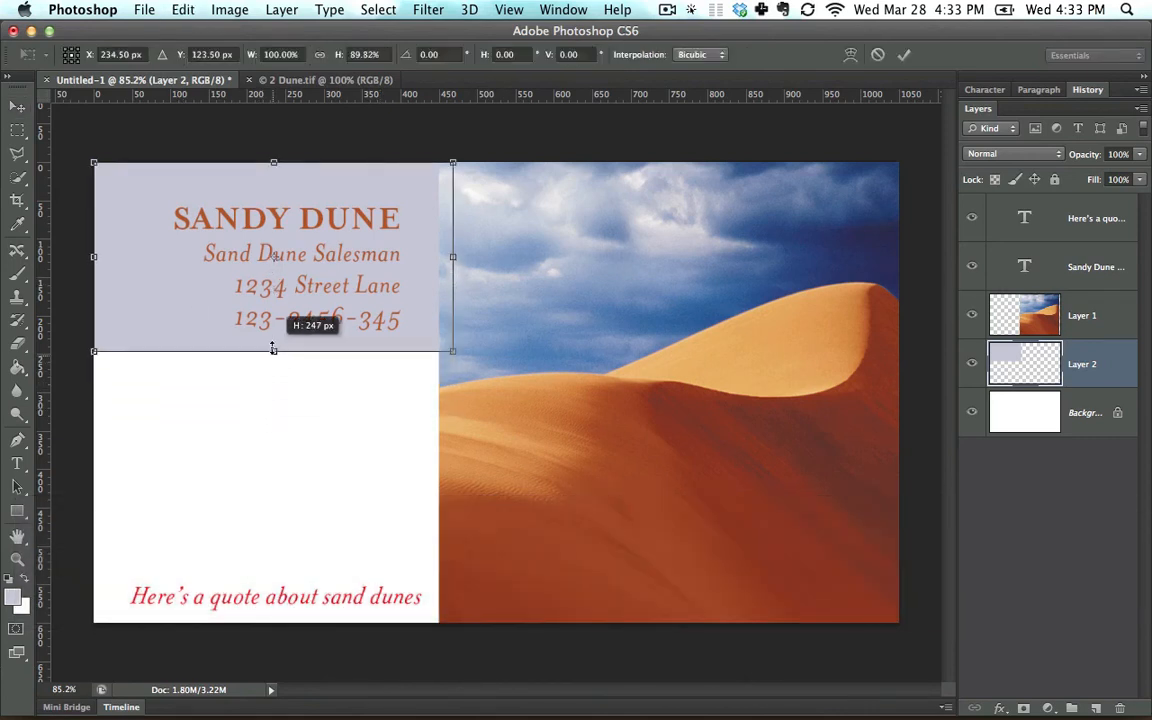
{"action": "left_click_drag", "start_coordinate": [273, 181], "coordinate": [273, 194]}
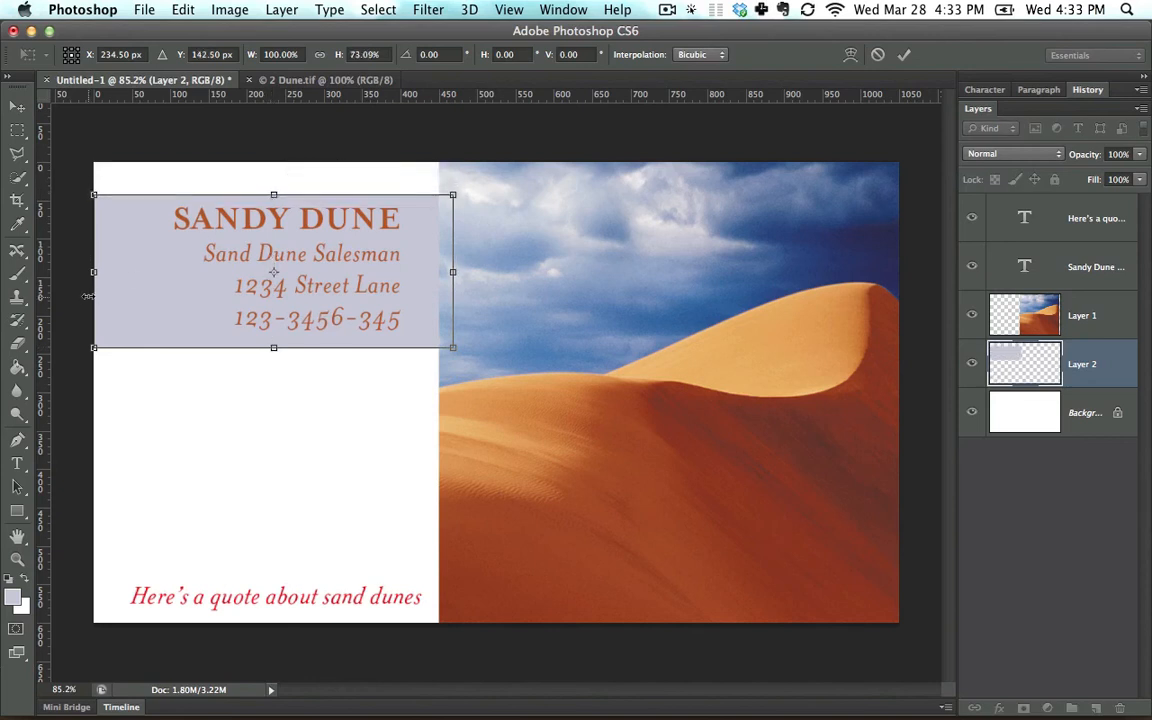
{"action": "left_click_drag", "start_coordinate": [95, 271], "coordinate": [179, 273]}
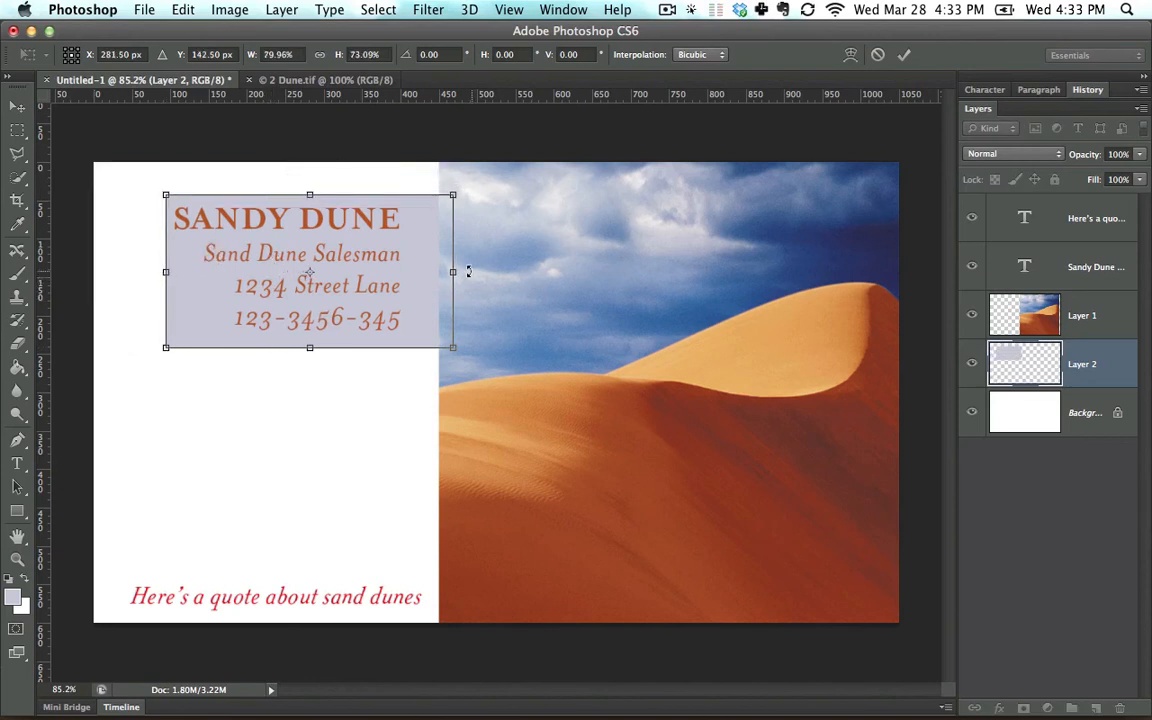
{"action": "left_click_drag", "start_coordinate": [439, 270], "coordinate": [417, 272]}
{"action": "mouse_move", "coordinate": [446, 186]}
{"action": "left_mouse_down"}
{"action": "mouse_move", "coordinate": [462, 265]}
{"action": "mouse_move", "coordinate": [318, 372]}
{"action": "mouse_move", "coordinate": [382, 352]}
{"action": "mouse_move", "coordinate": [424, 279]}
{"action": "mouse_move", "coordinate": [436, 194]}
{"action": "left_mouse_up"}
{"action": "key", "text": "super+z"}
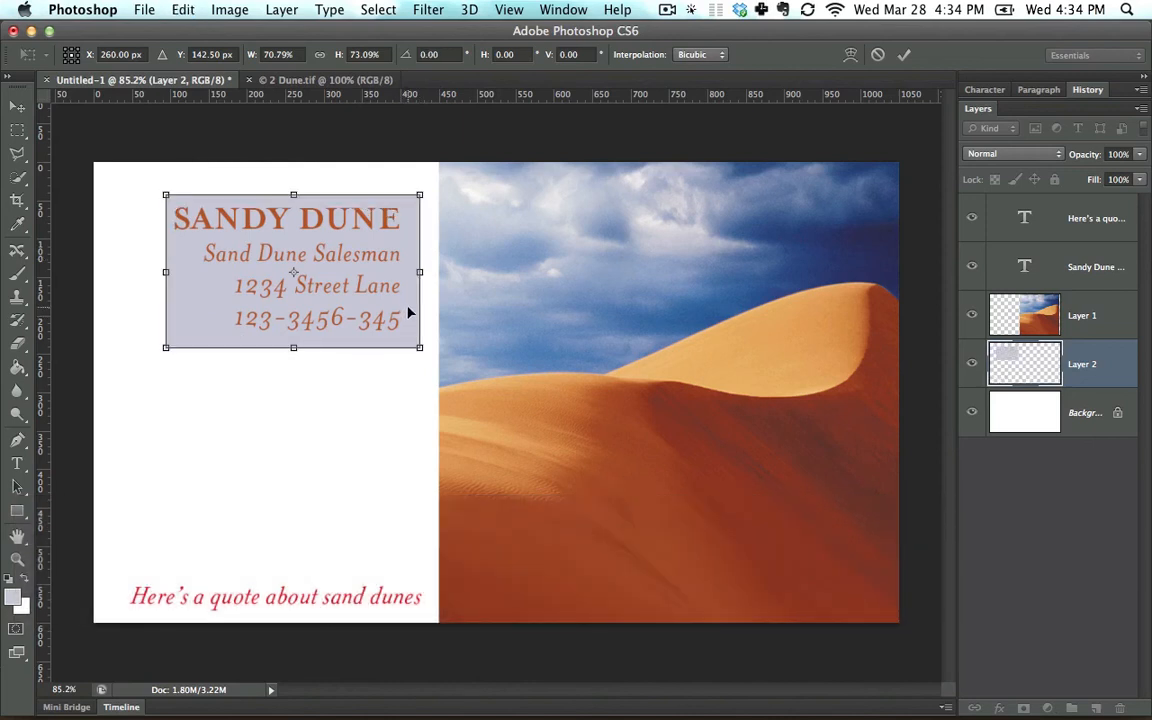
{"action": "key", "text": "Return"}
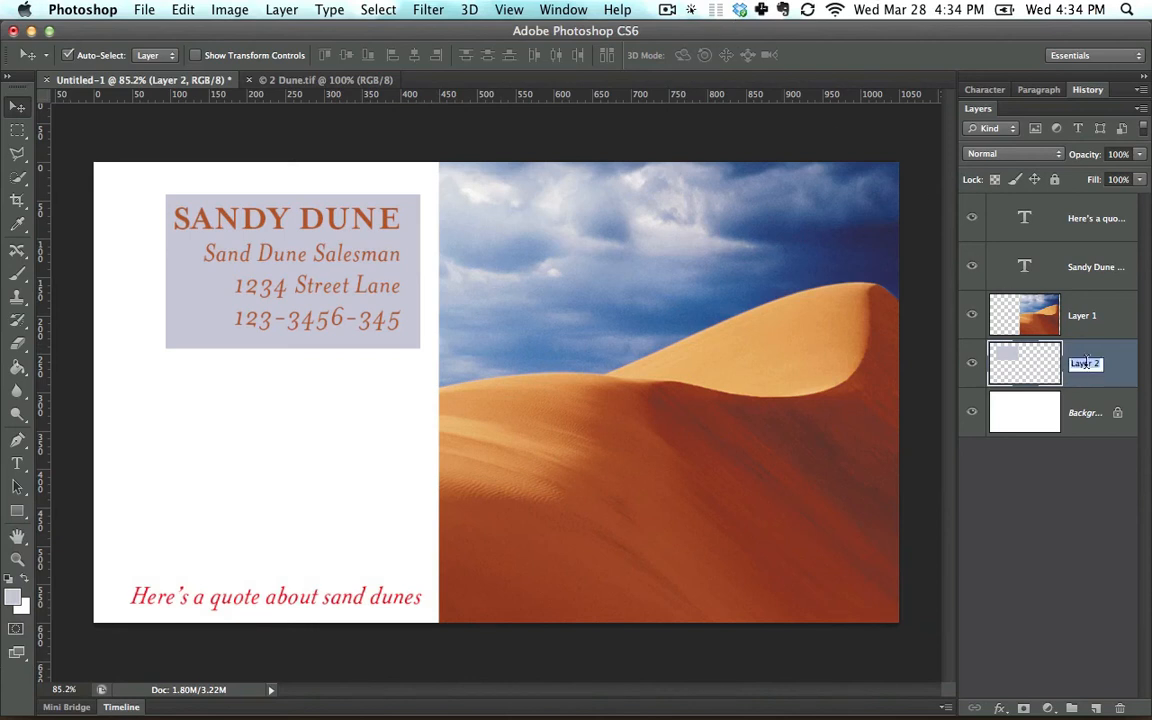
Rename Layer 2 as Box and Layer 1 as Dune
{"action": "type", "text": "Box"}
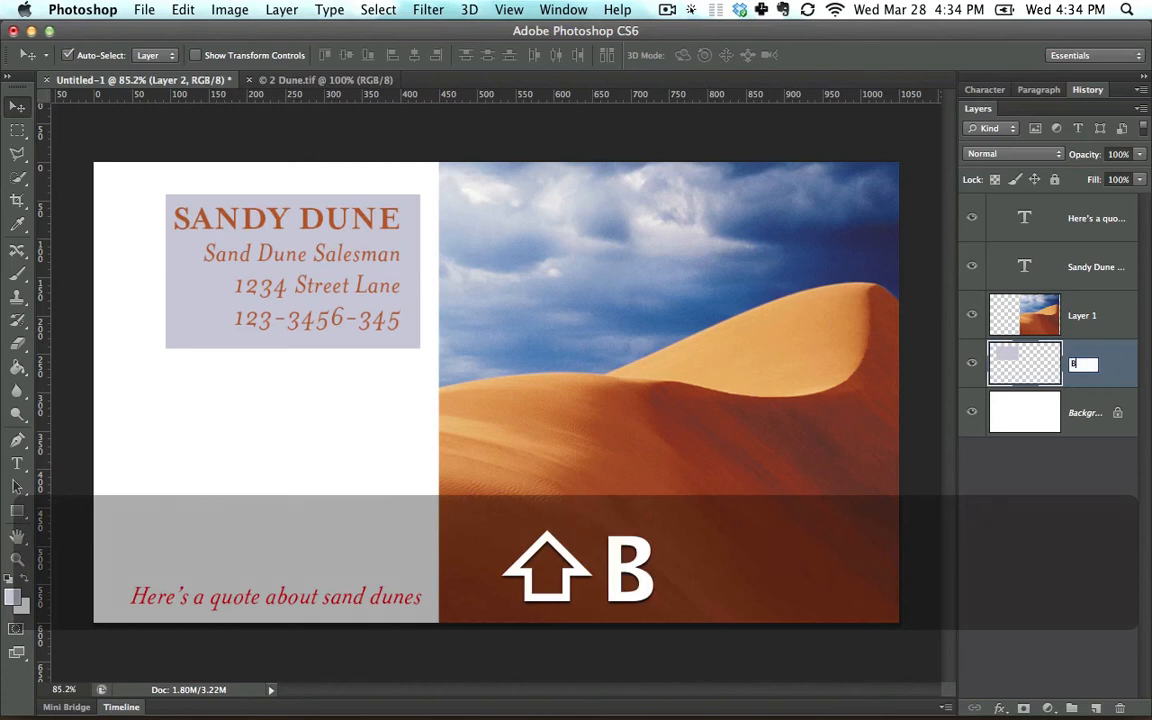
{"action": "key", "text": "Return"}
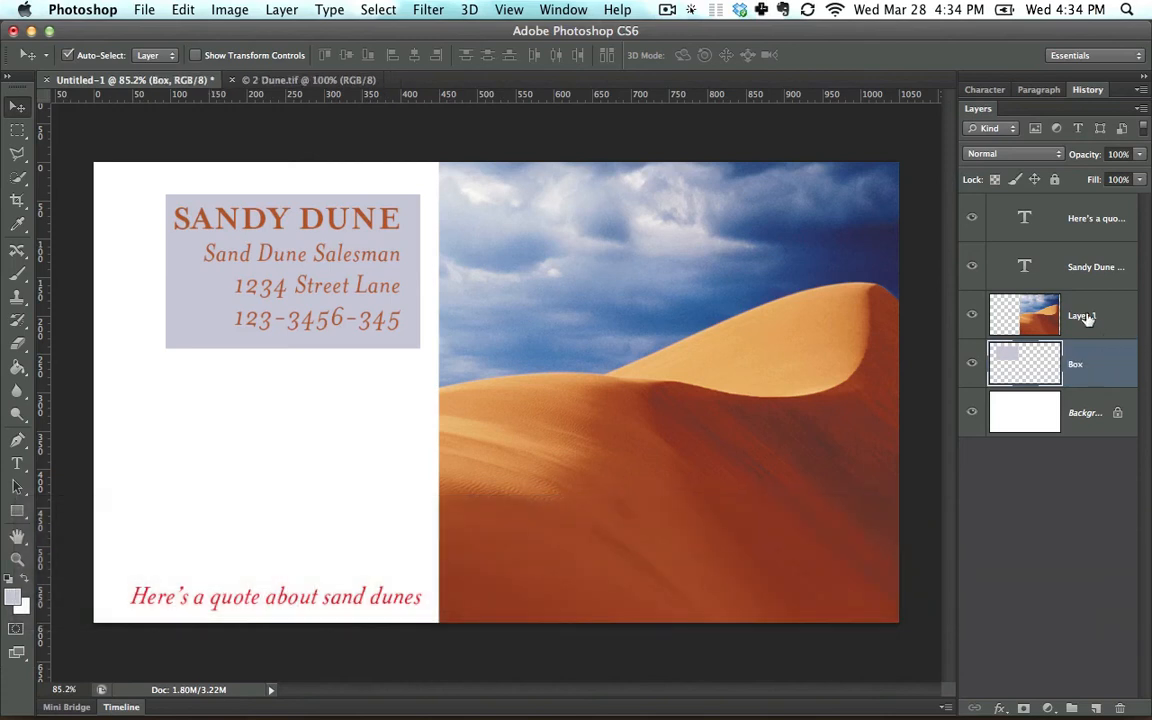
{"action": "double_click", "coordinate": [1082, 315]}
{"action": "type", "text": "Dune"}
{"action": "key", "text": "Return"}
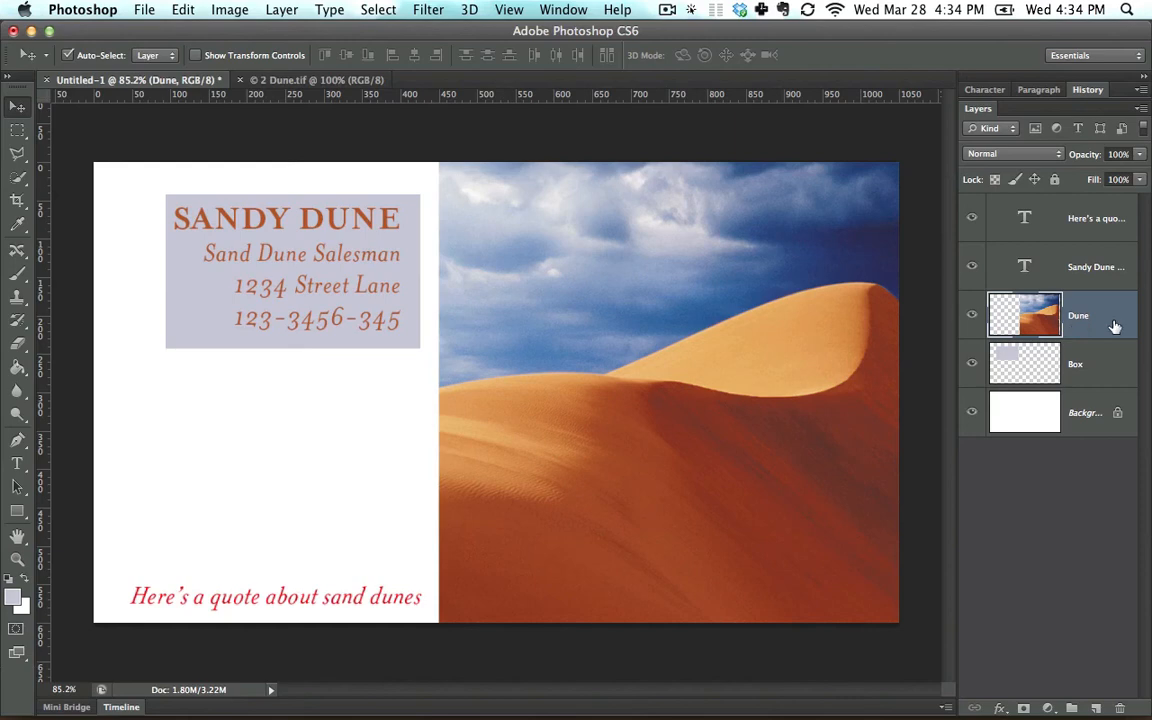
{"action": "double_click", "coordinate": [1114, 326]}
{"action": "left_click", "coordinate": [800, 186]}
{"action": "left_click", "coordinate": [1101, 328]}
Try moving the contact text down off the pale box on its own, and undo the move
{"action": "left_click_drag", "start_coordinate": [203, 287], "coordinate": [175, 378]}
{"action": "key", "text": "super+z"}
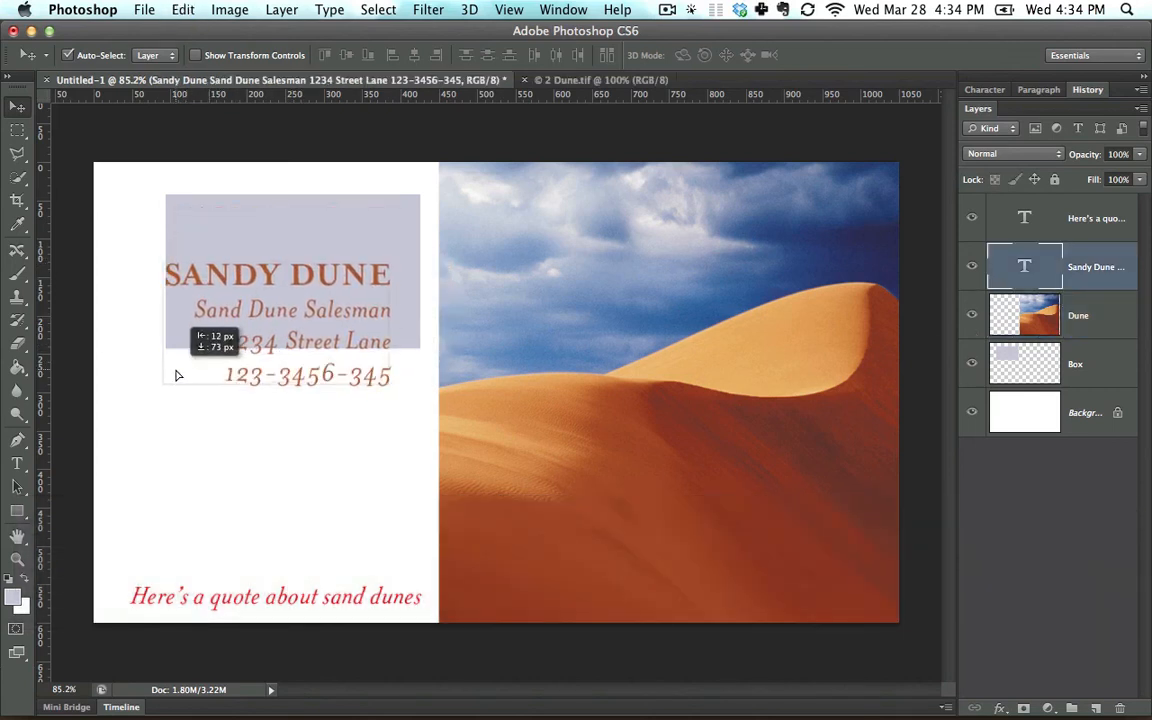
{"action": "key", "text": "super+z"}
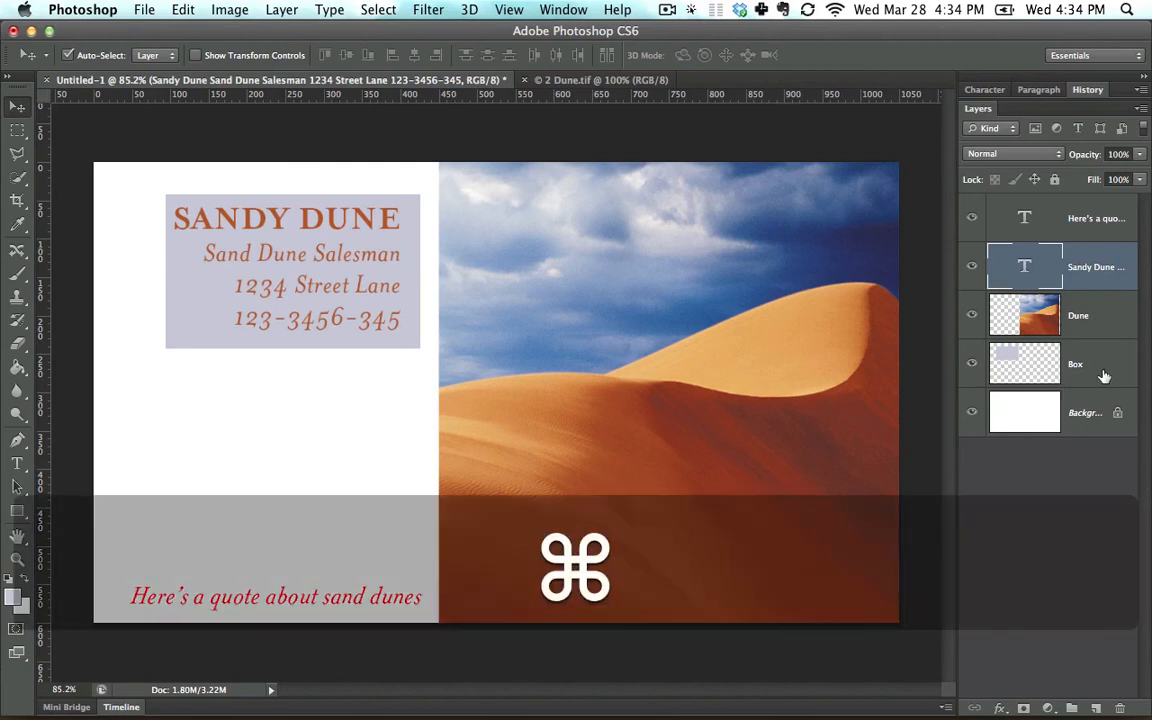
Link the contact text and Box layers and move them together toward the card's upper-left corner
{"action": "left_click", "coordinate": [1078, 364], "text": "super"}
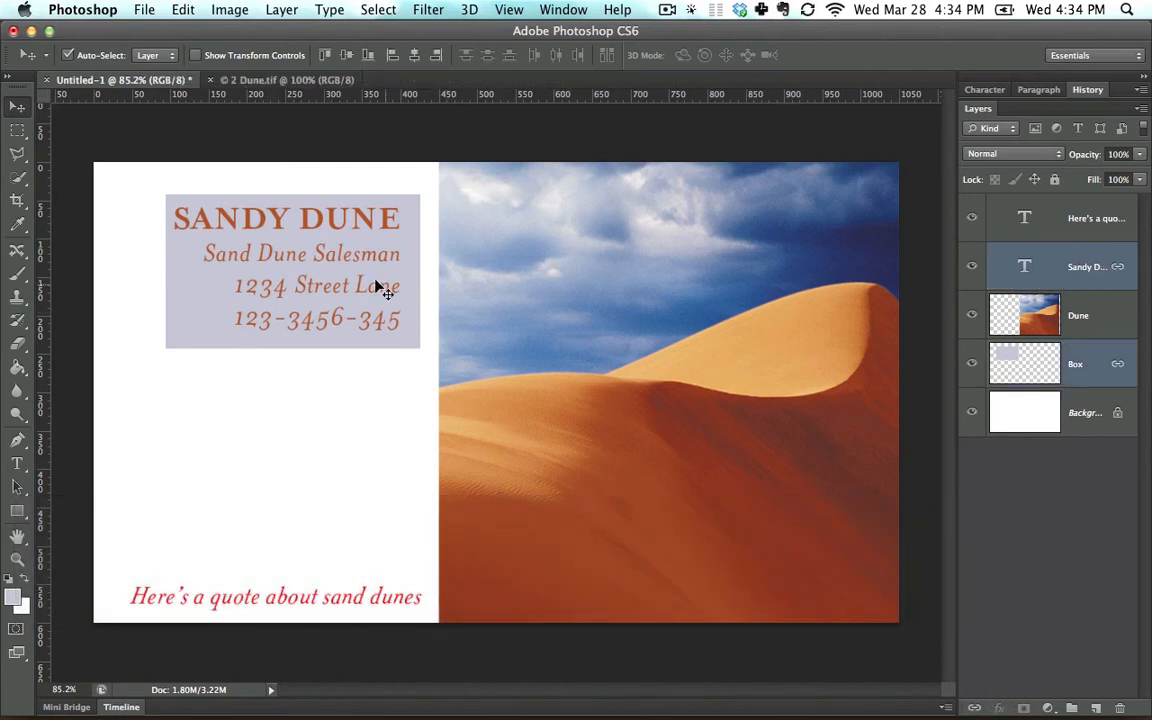
{"action": "left_click_drag", "start_coordinate": [318, 250], "coordinate": [276, 234]}
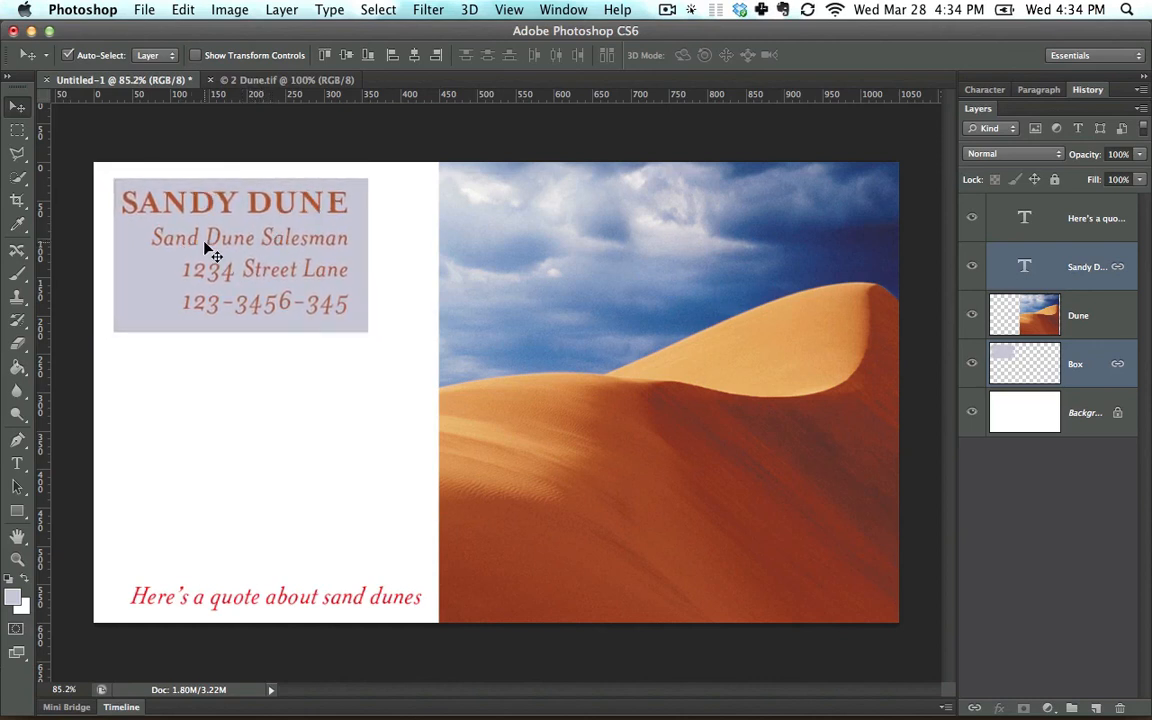
Change the paragraph alignment of the contact text layer to left-aligned
{"action": "left_click", "coordinate": [1083, 285]}
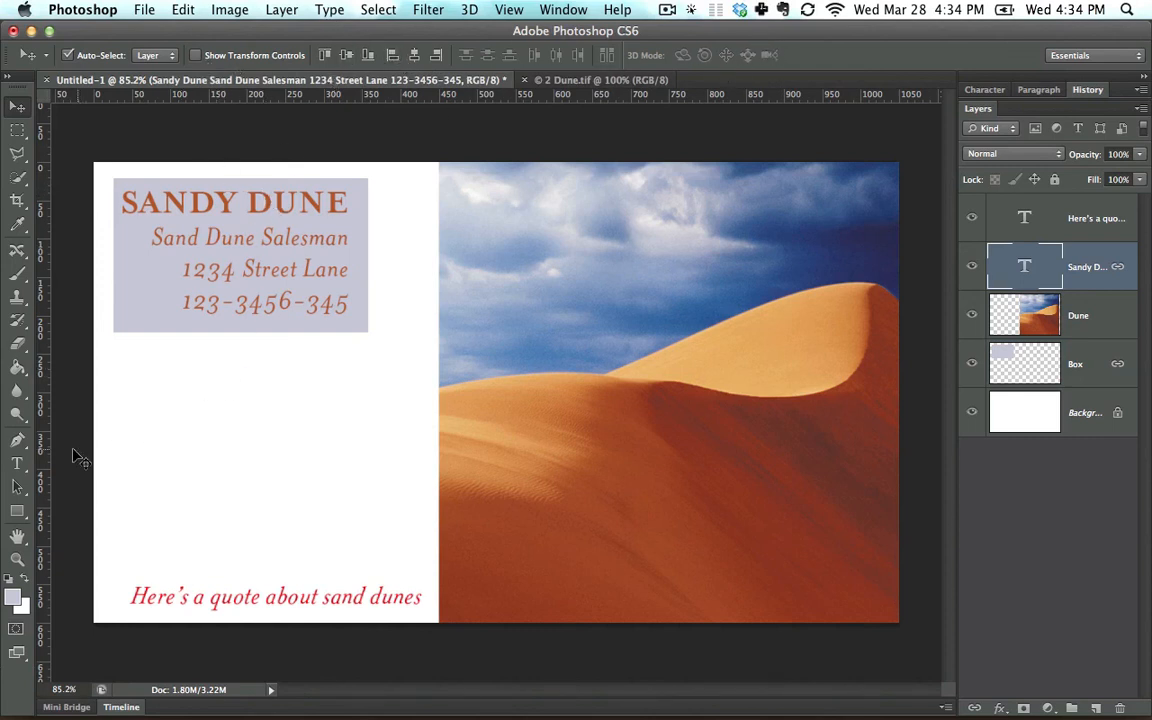
{"action": "left_click", "coordinate": [16, 465]}
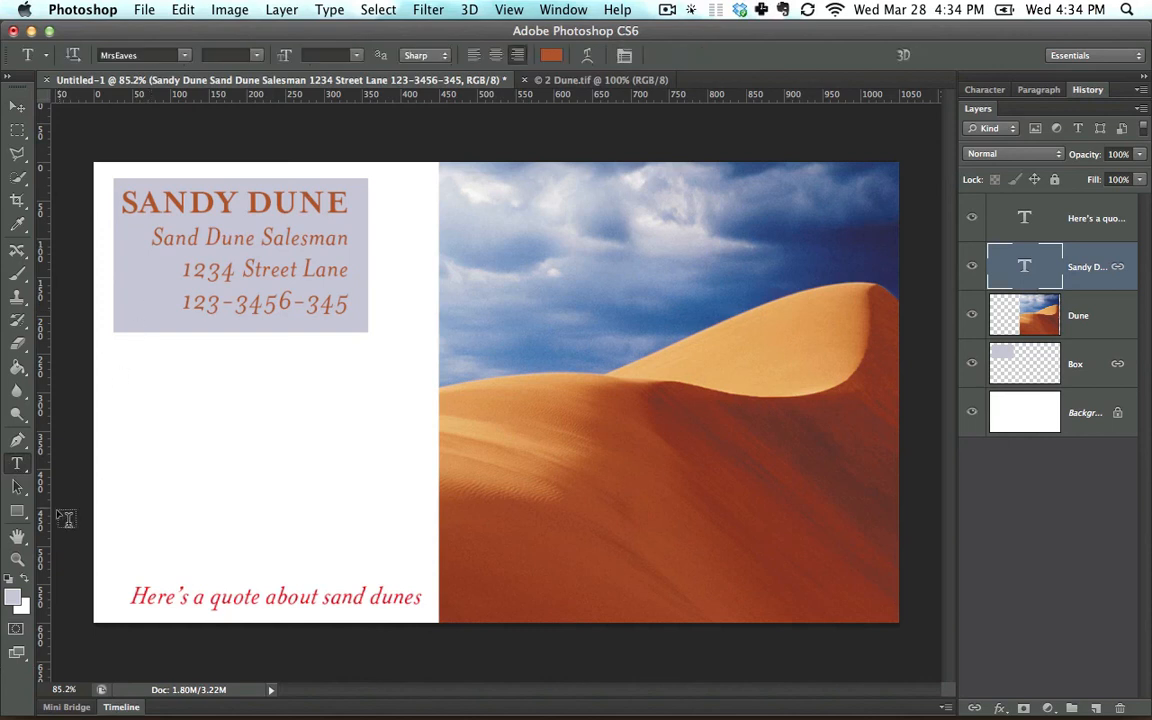
{"action": "left_click", "coordinate": [474, 57]}
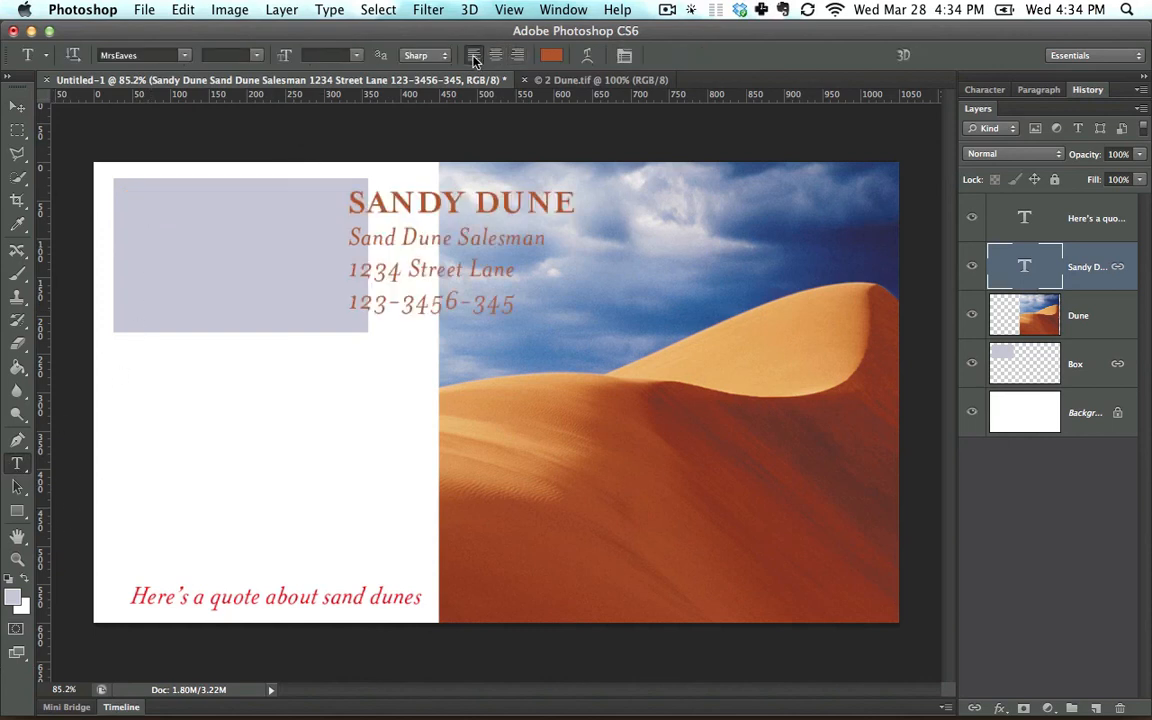
{"action": "key", "text": "v"}
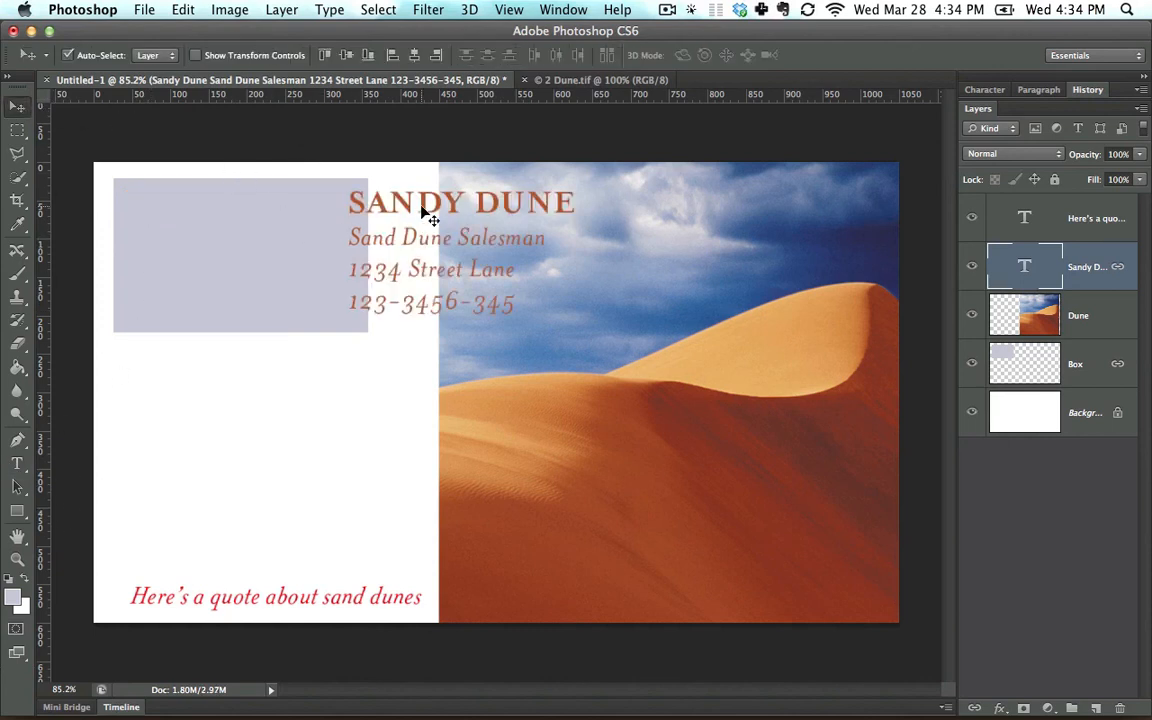
Try moving the contact text while it is linked to the box, and undo the move
{"action": "left_click_drag", "start_coordinate": [432, 213], "coordinate": [505, 215]}
{"action": "key", "text": "super+z"}
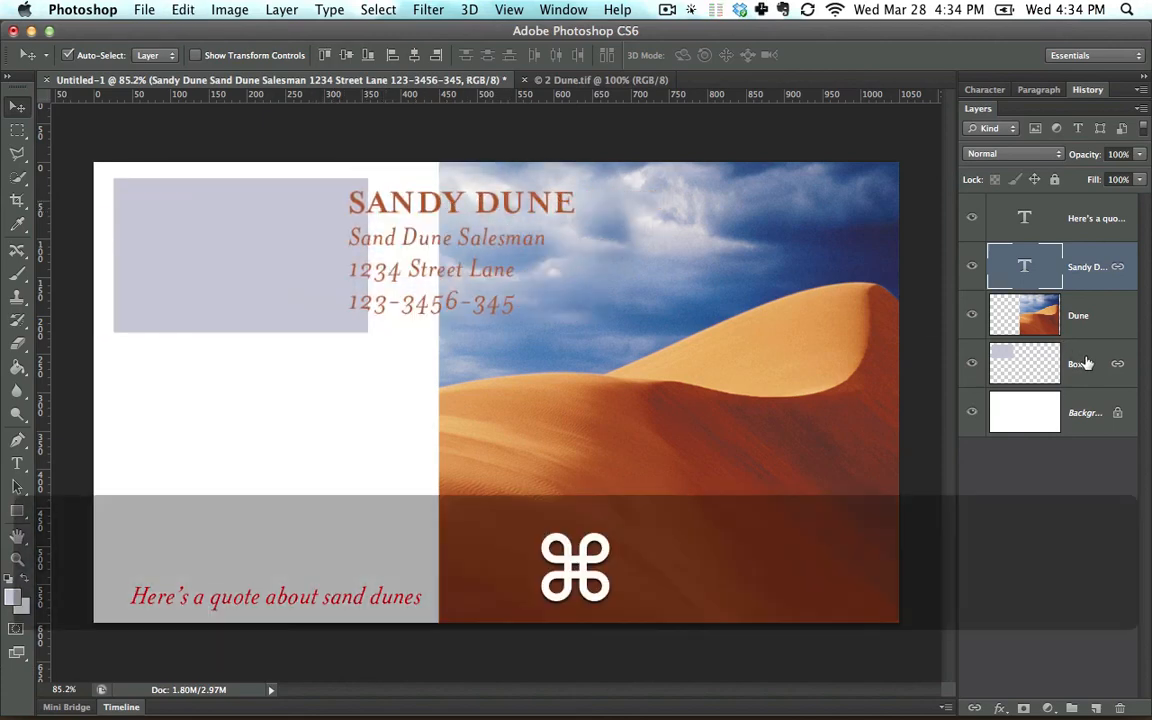
Unlink the contact text and Box layers and move the left-aligned text back onto the pale box
{"action": "left_click", "coordinate": [1078, 363], "text": "super"}
{"action": "left_click", "coordinate": [974, 708]}
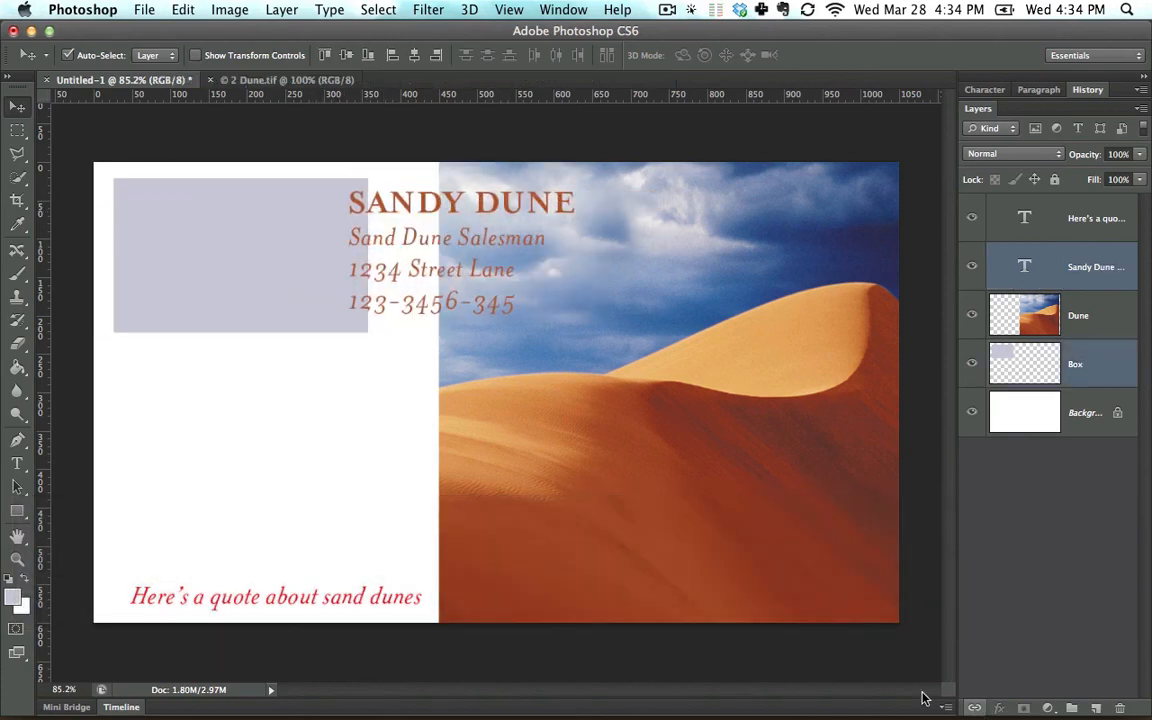
{"action": "left_click_drag", "start_coordinate": [430, 235], "coordinate": [191, 240]}
{"action": "key", "text": "super+z"}
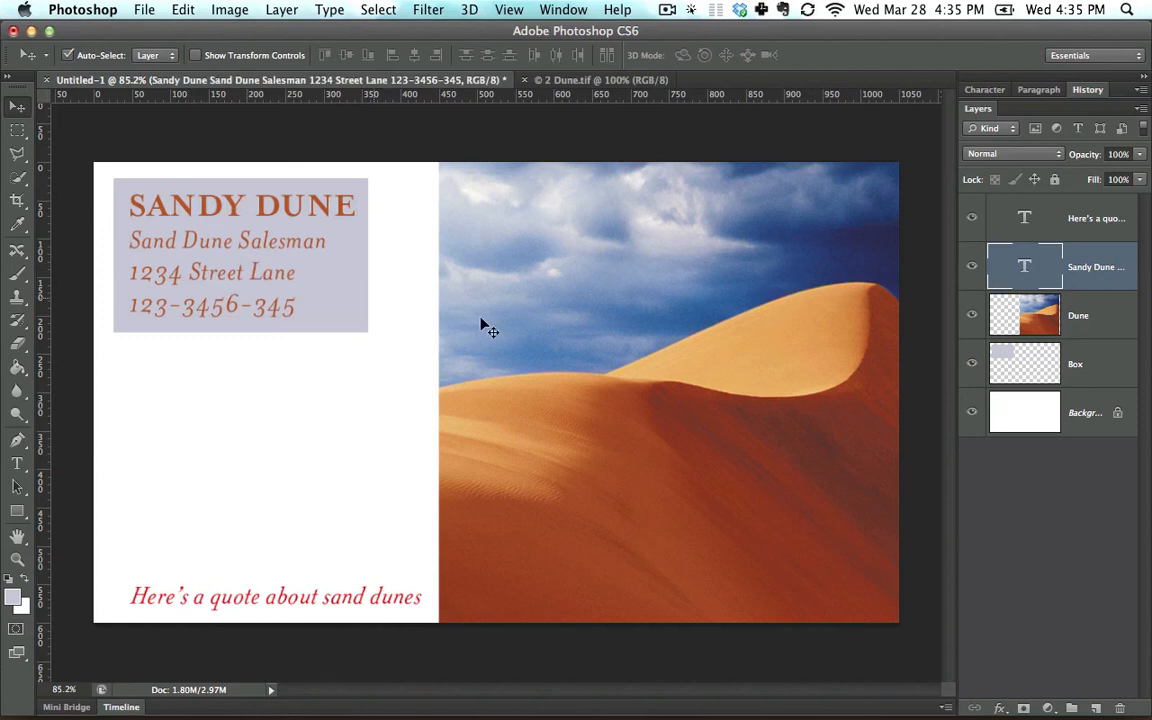
Link the contact text layer and the Box layer again
{"action": "left_click", "coordinate": [1090, 363], "text": "super"}
{"action": "left_click", "coordinate": [974, 707]}
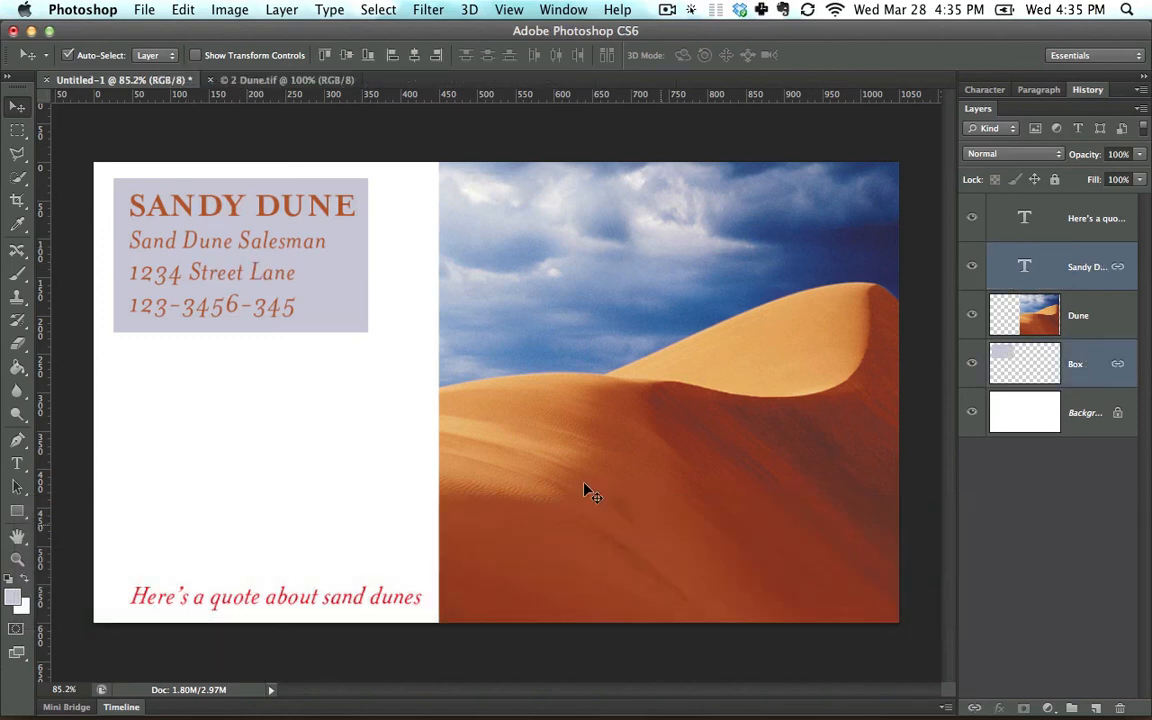